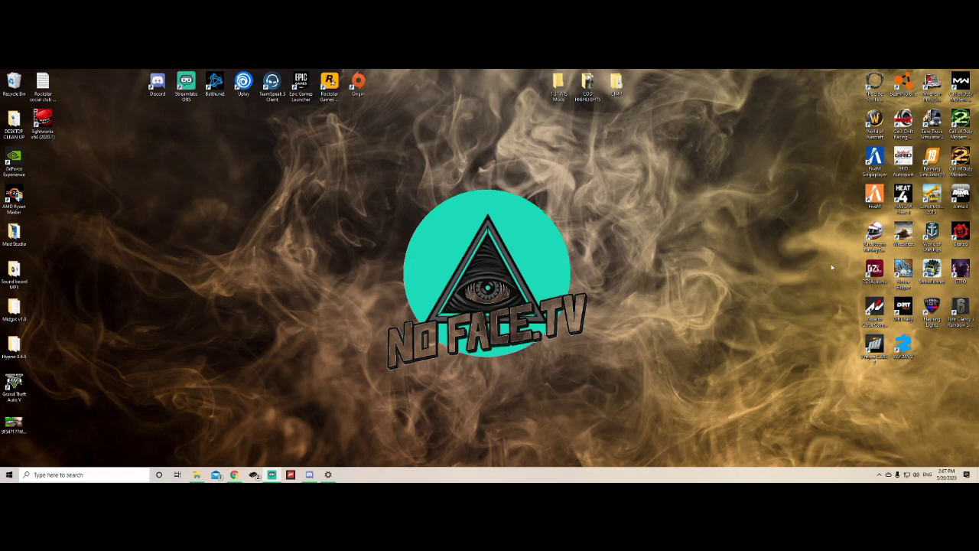
- Switch to Discord and create a ticket from the verification channel of the NO Face Money server
click(309, 473)
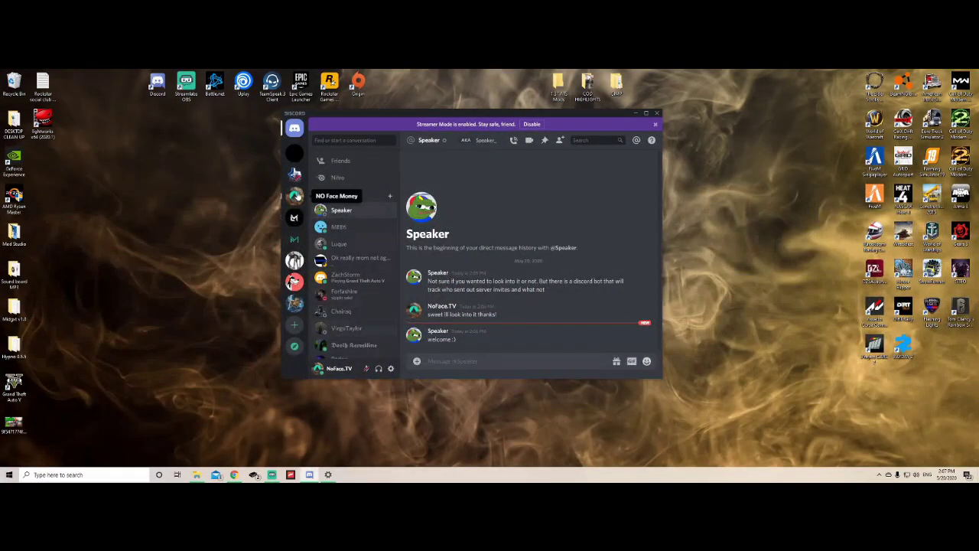
click(296, 196)
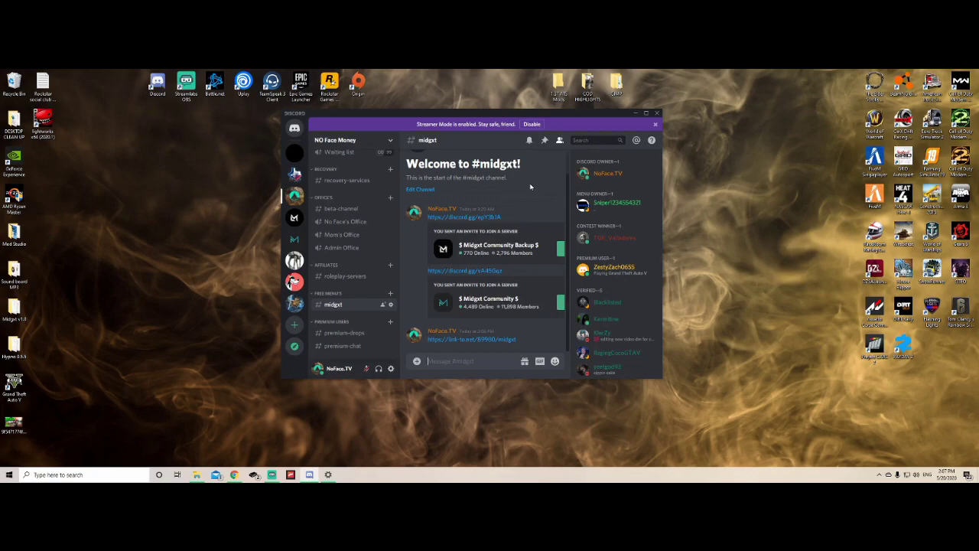
scroll(352, 256, up, 5)
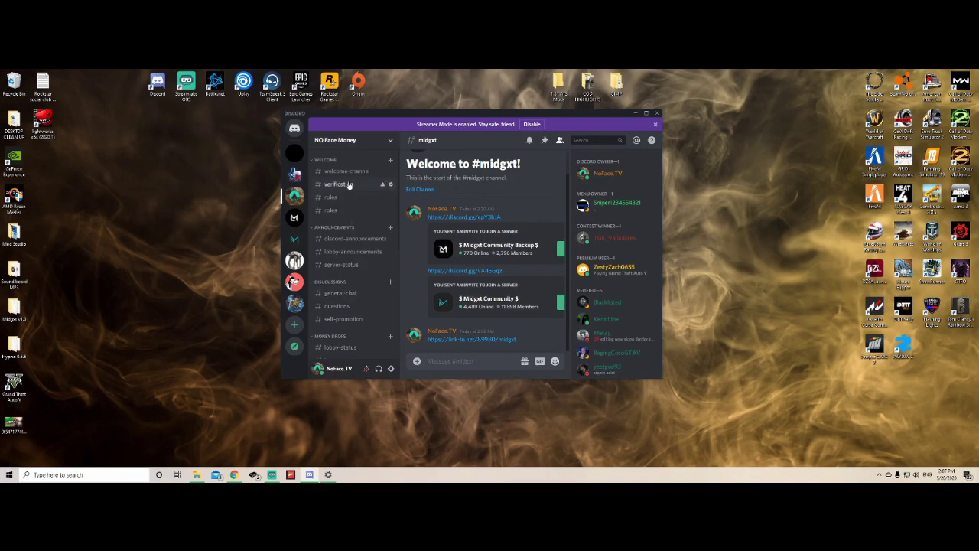
click(348, 183)
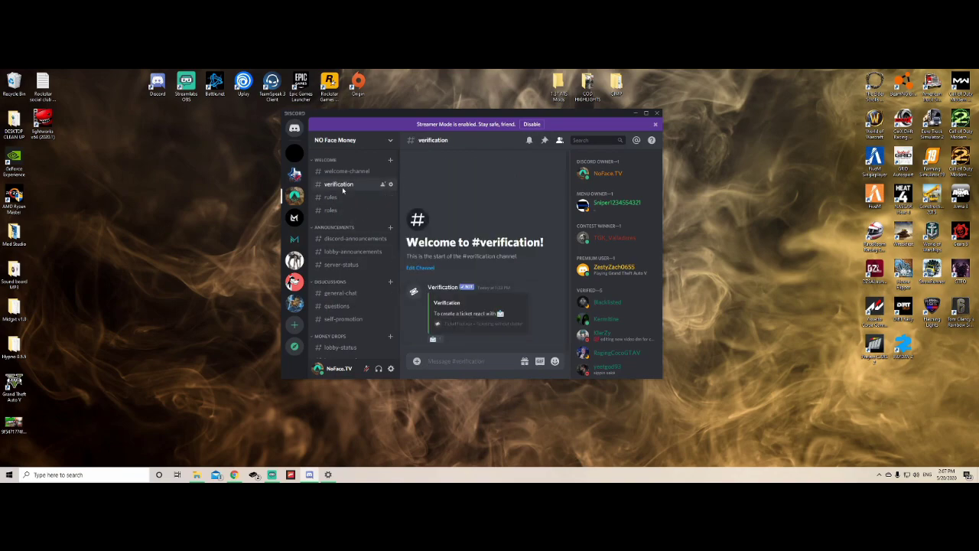
click(433, 338)
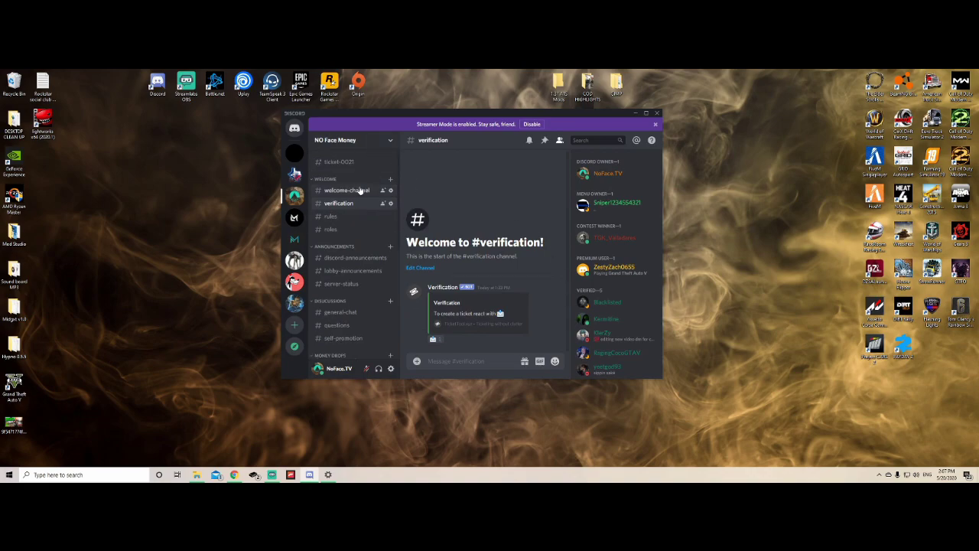
- Send the message "SOCIAL CLUB HERE" in the new ticket-0021 channel
click(348, 162)
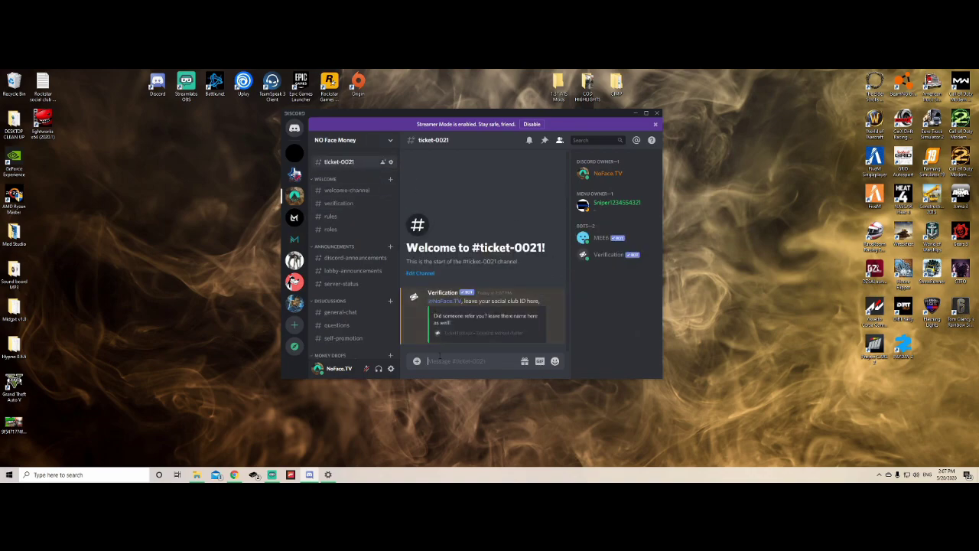
text(soc)
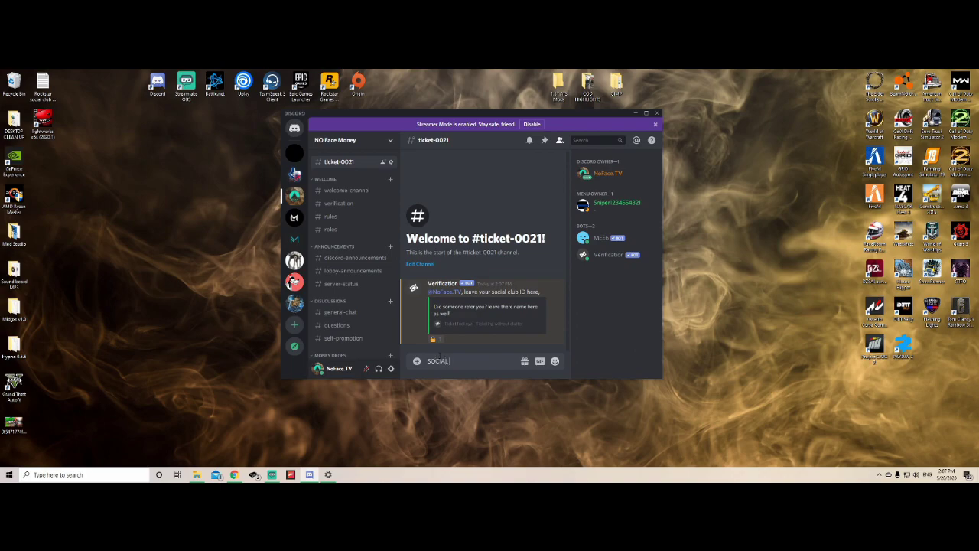
key(shift+Return)
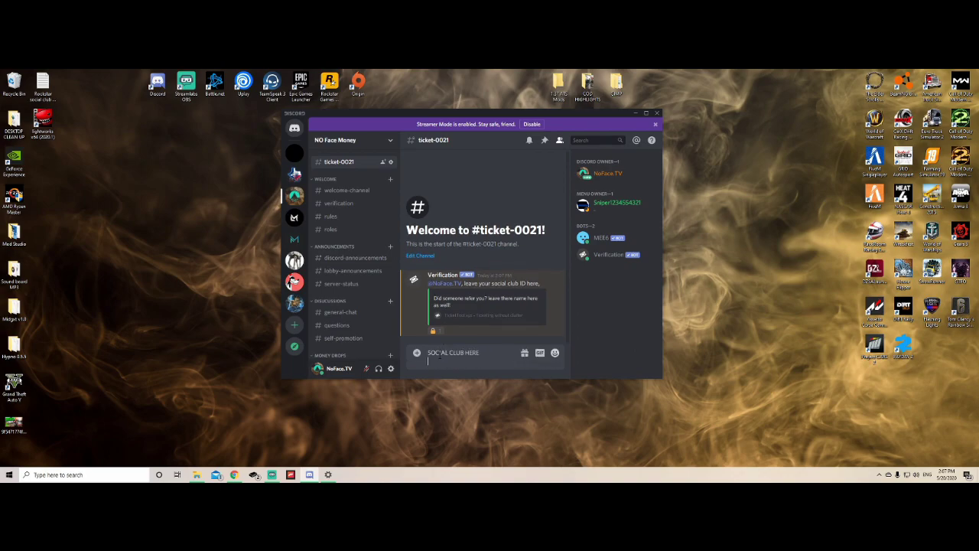
key(Return)
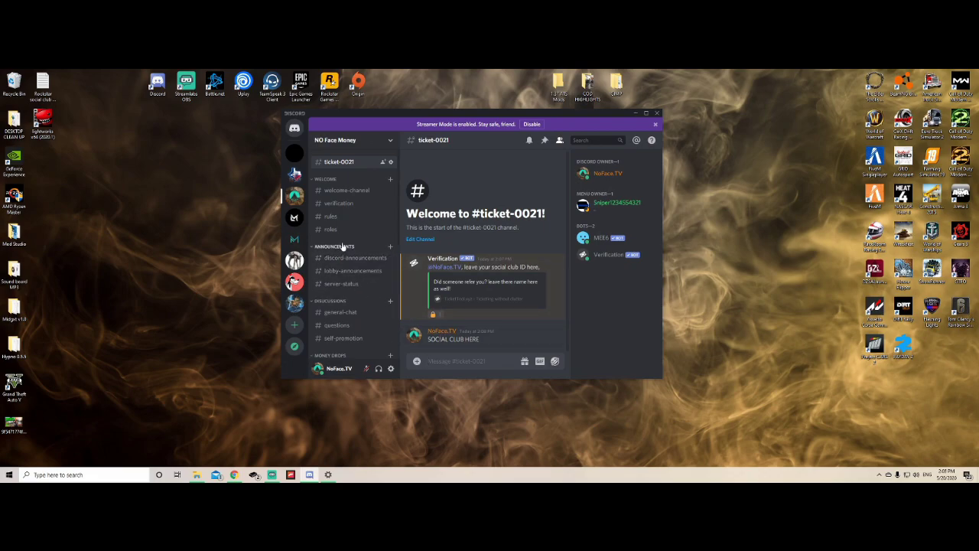
- Open the link-to.net download link posted in the midgxt channel, widening the Discord window to show the channel fully
scroll(348, 290, down, 4)
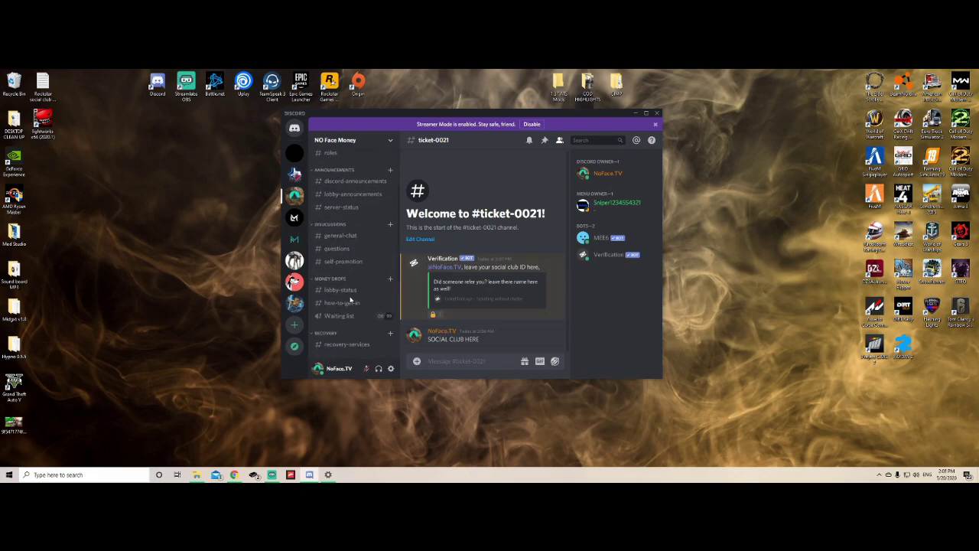
scroll(350, 314, down, 2)
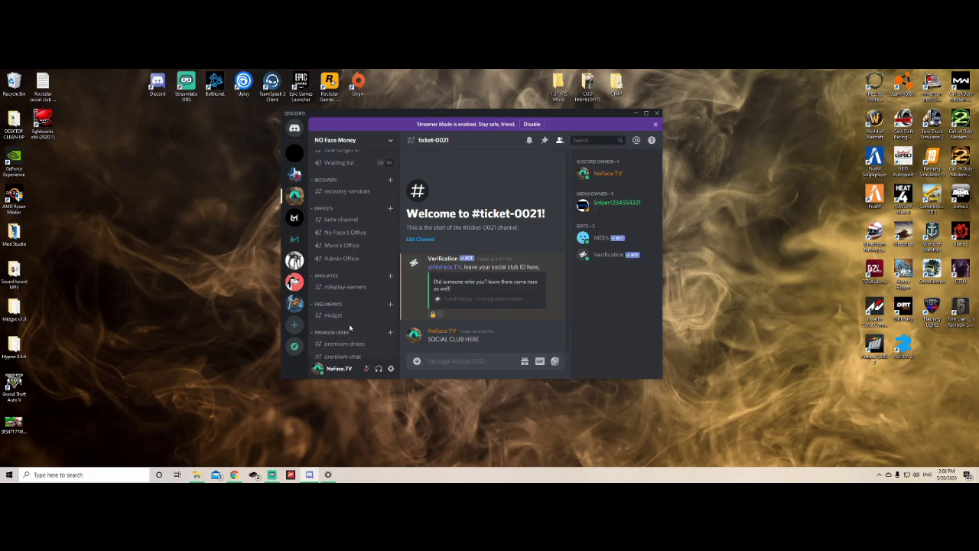
click(334, 315)
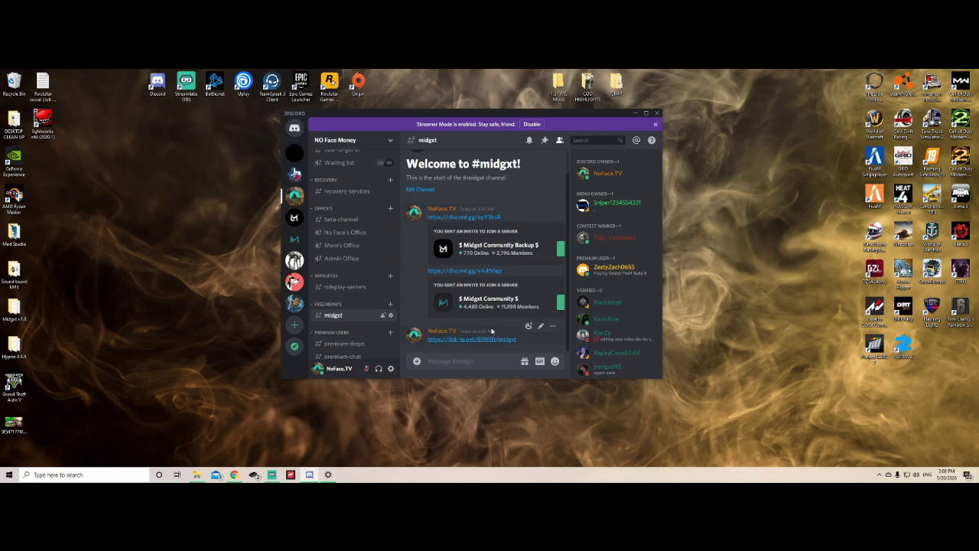
drag(661, 136, 792, 136)
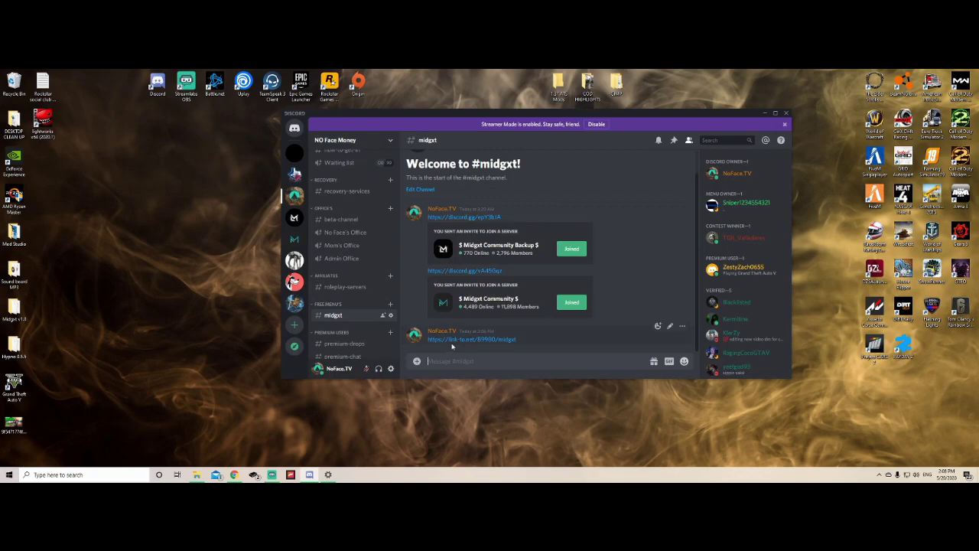
click(499, 344)
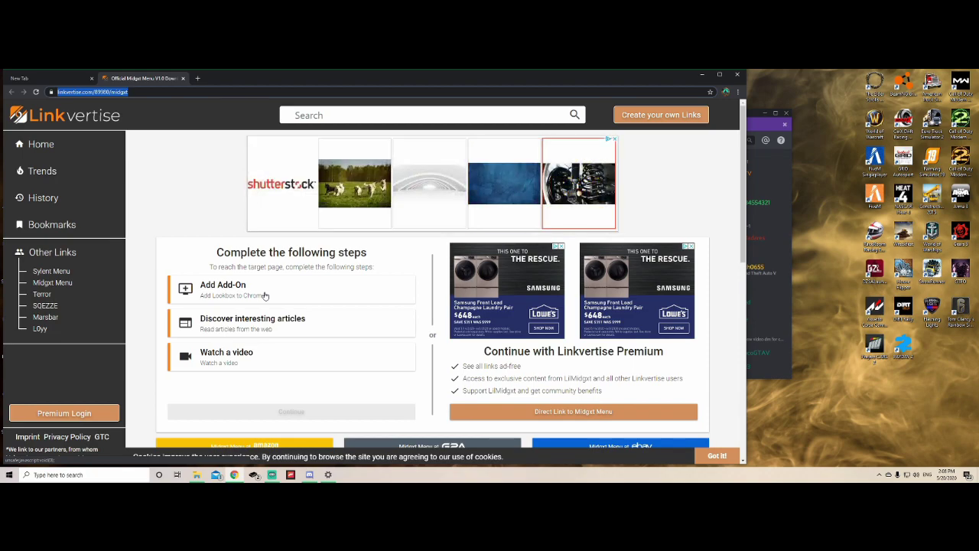
- Complete Linkvertise's Add Add-On requirement by adding the Lookbox extension to Chrome
click(265, 295)
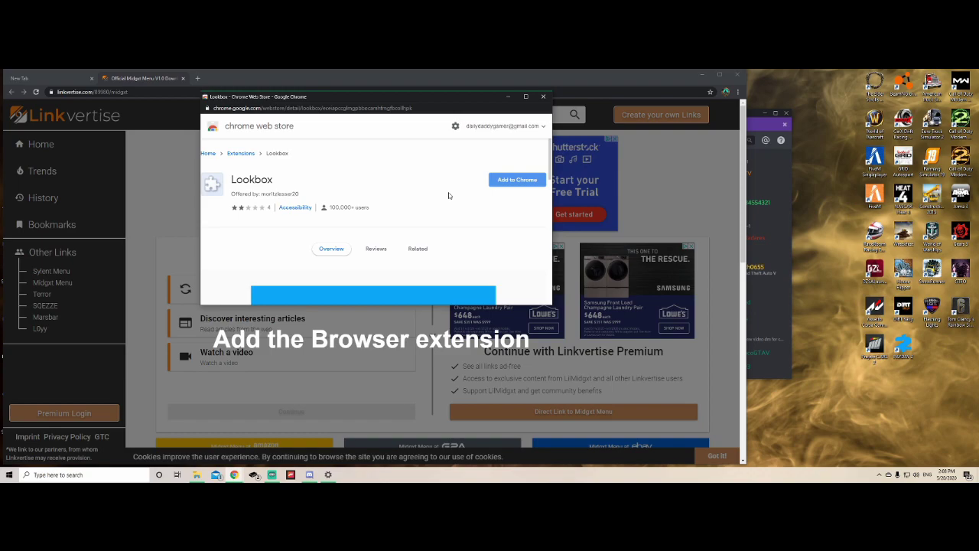
click(514, 181)
click(396, 195)
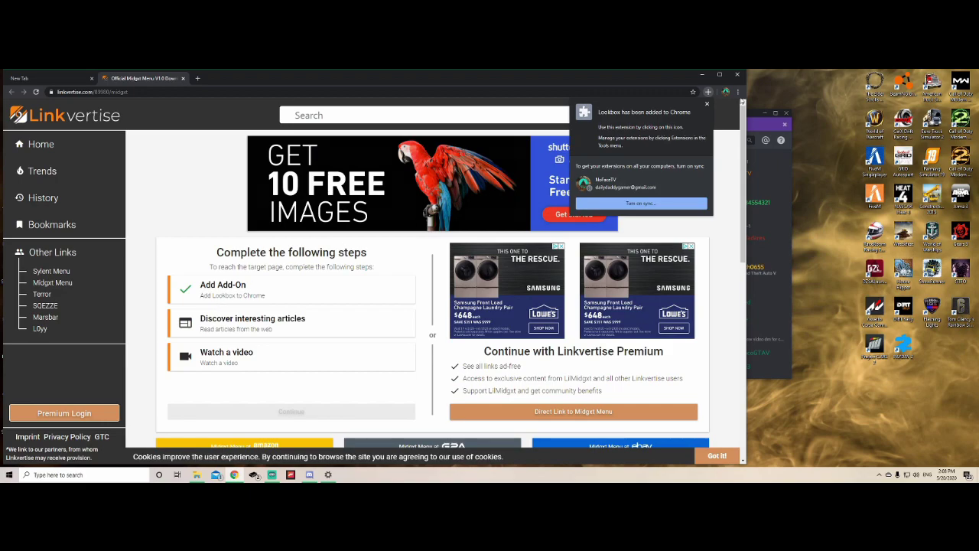
click(737, 91)
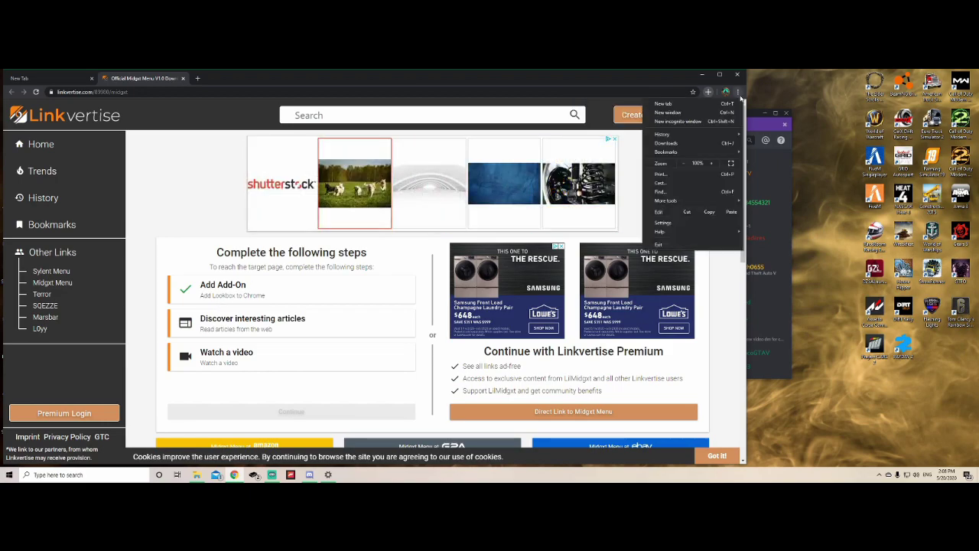
click(684, 224)
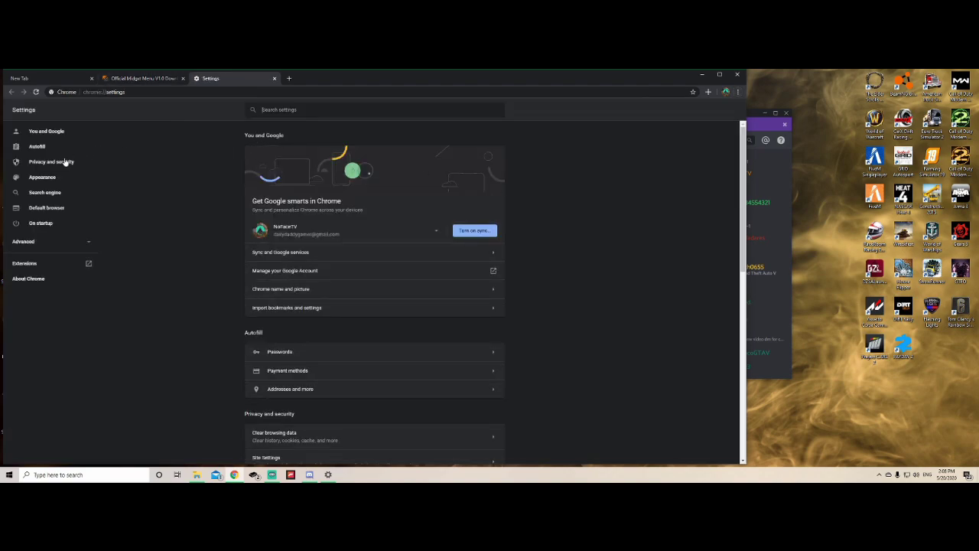
click(274, 79)
- Remove the Lookbox extension from Chrome on the extensions management page
click(737, 91)
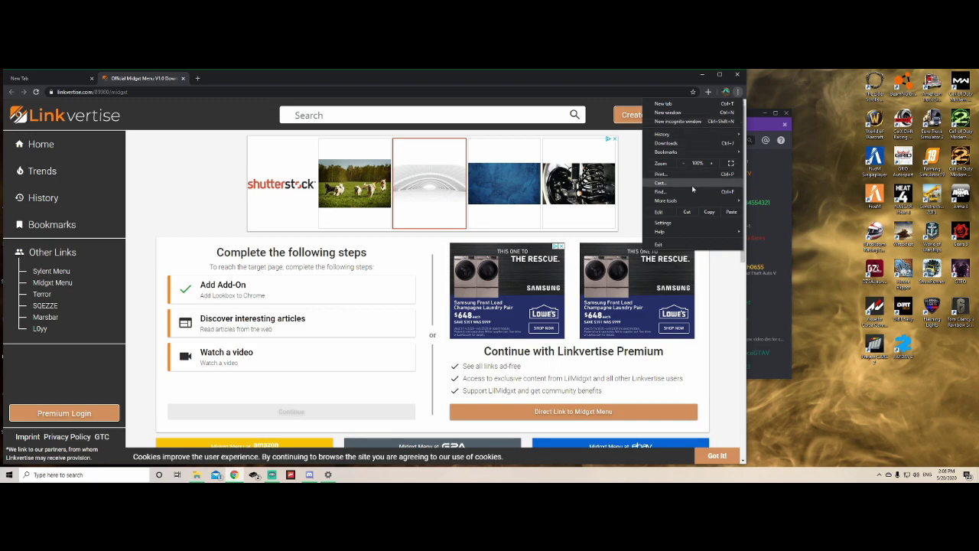
mouse_move(693, 200)
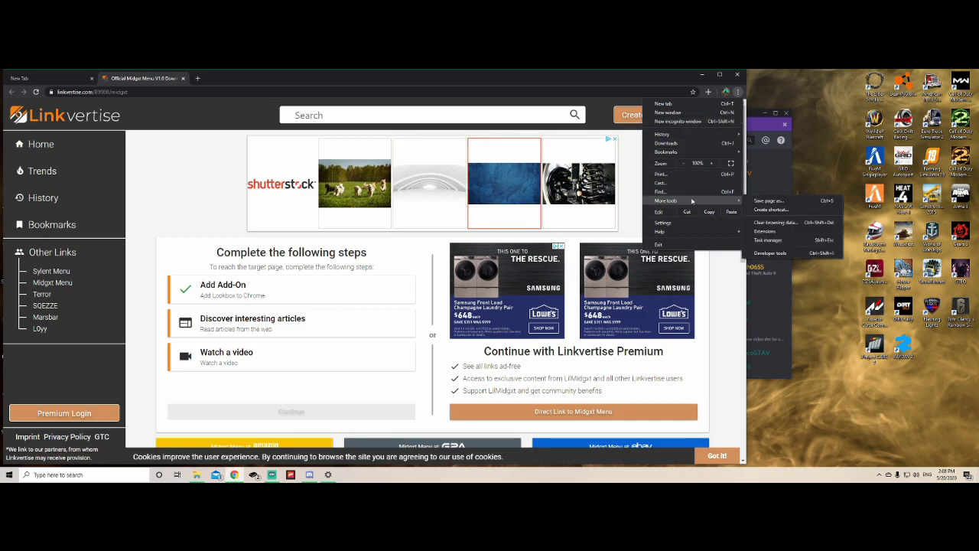
click(766, 231)
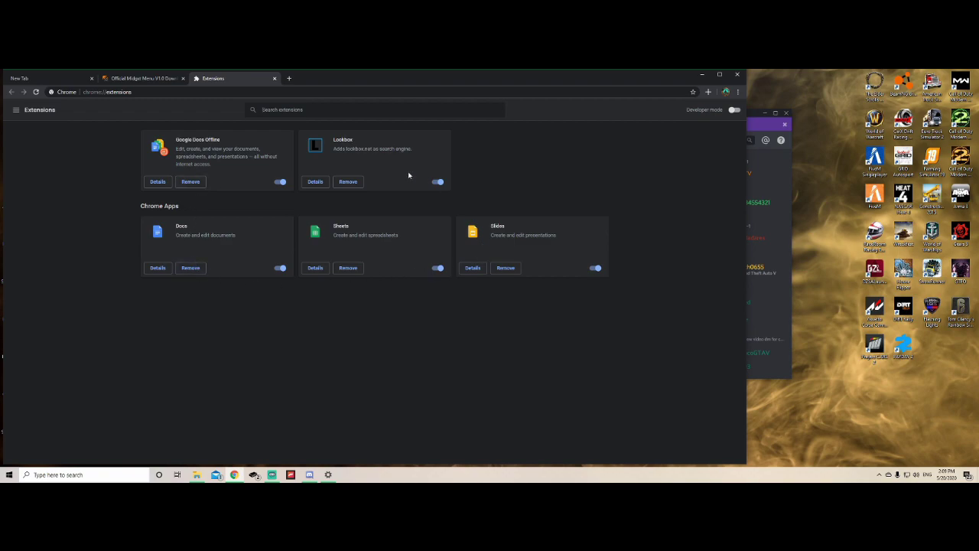
click(352, 183)
click(660, 141)
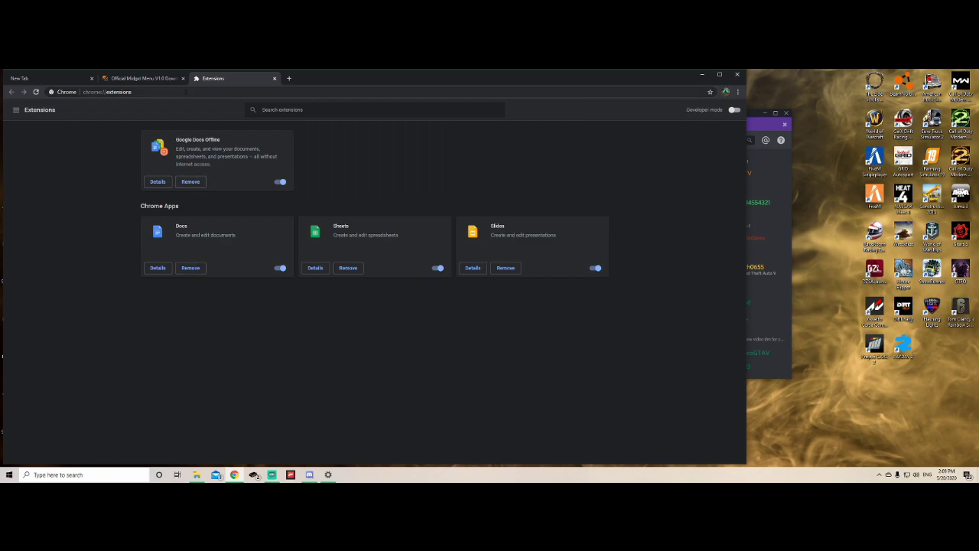
- Return to the Linkvertise page and complete the Discover interesting articles requirement by browsing the article list, then closing it
click(157, 78)
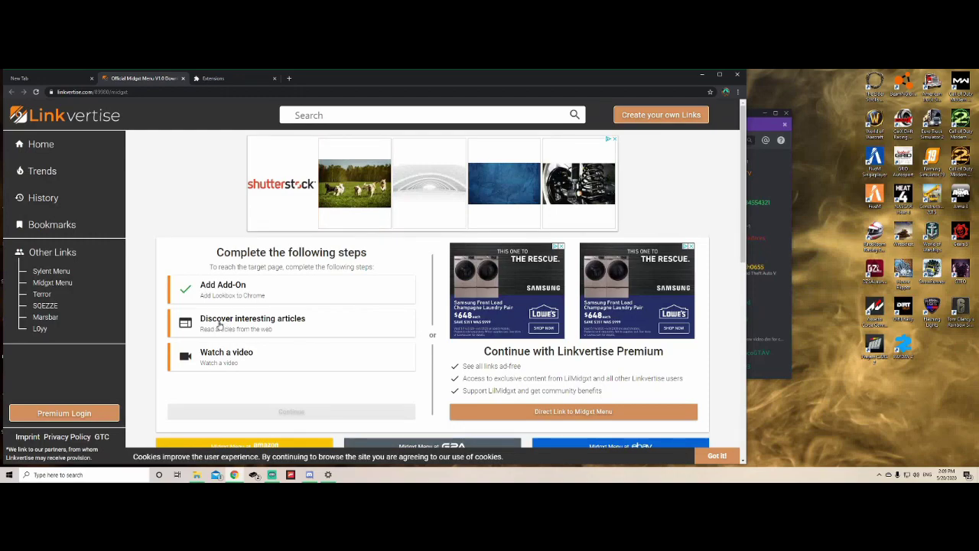
click(194, 327)
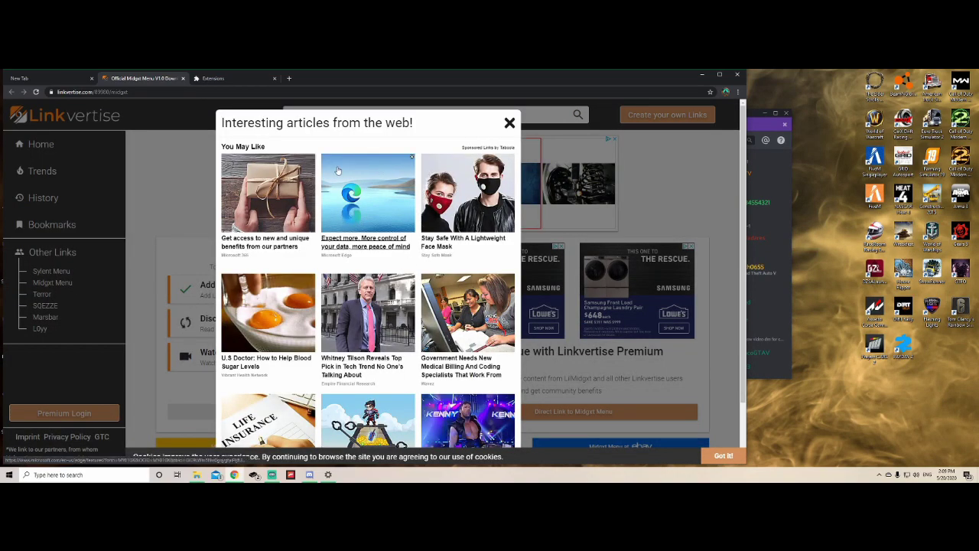
scroll(229, 358, down, 1)
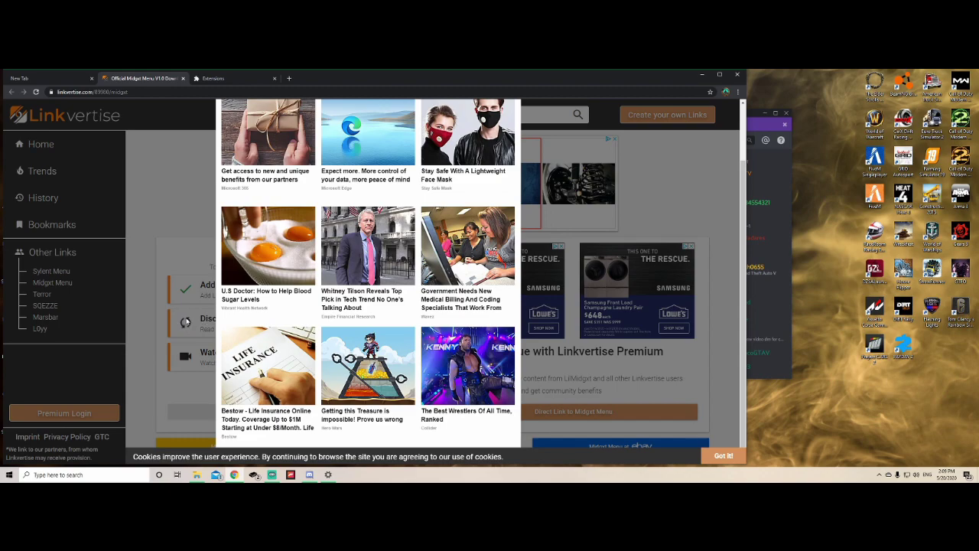
scroll(382, 229, up, 1)
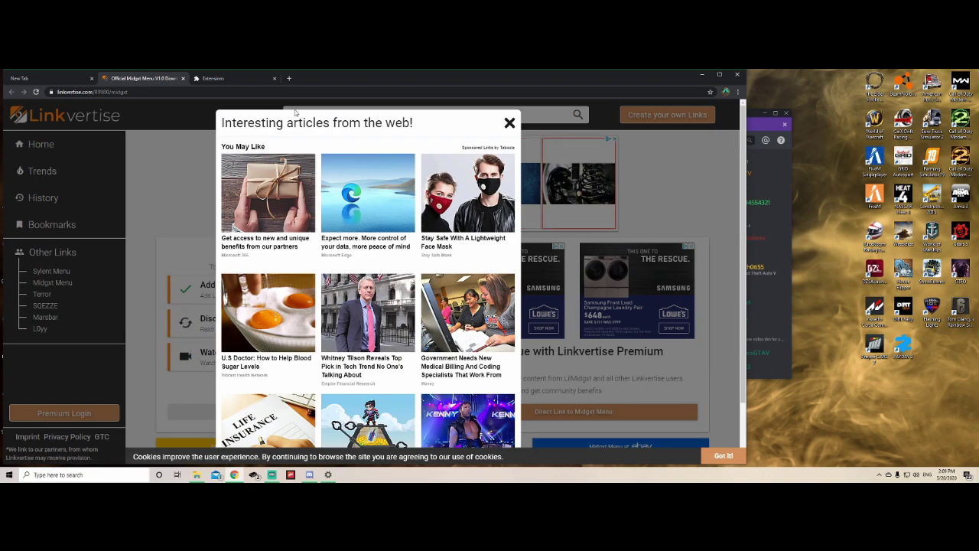
click(510, 123)
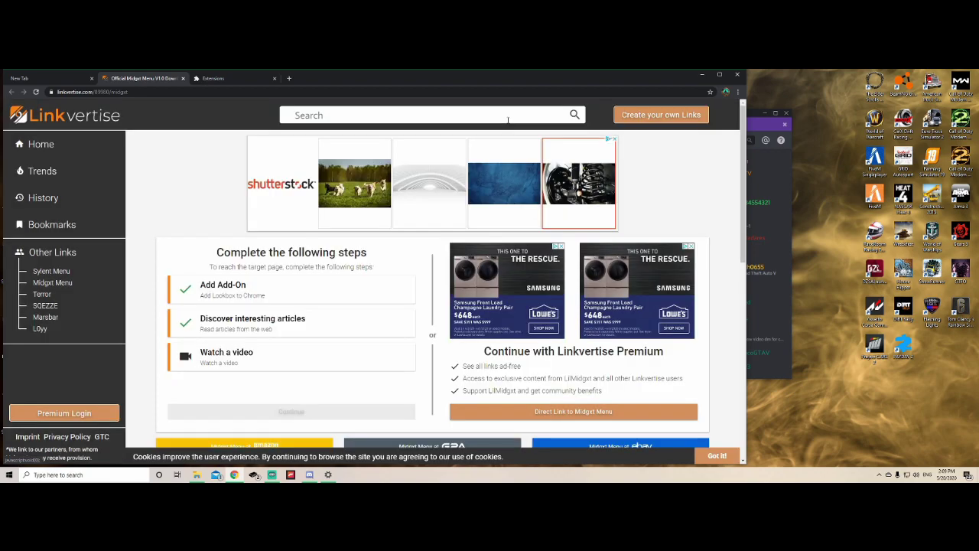
- Complete the Watch a video requirement by letting the Linkvertise video play nearly to its end and closing it
click(222, 360)
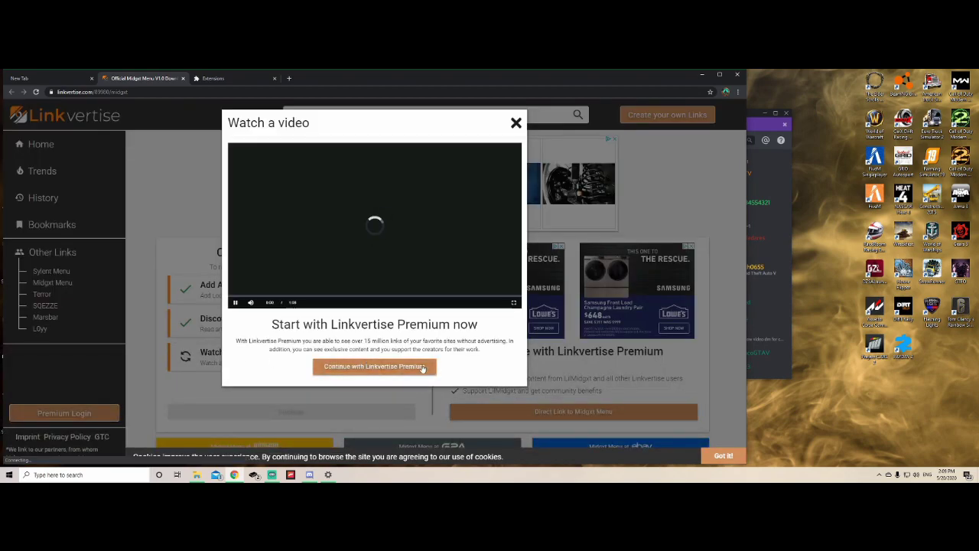
mouse_move(254, 305)
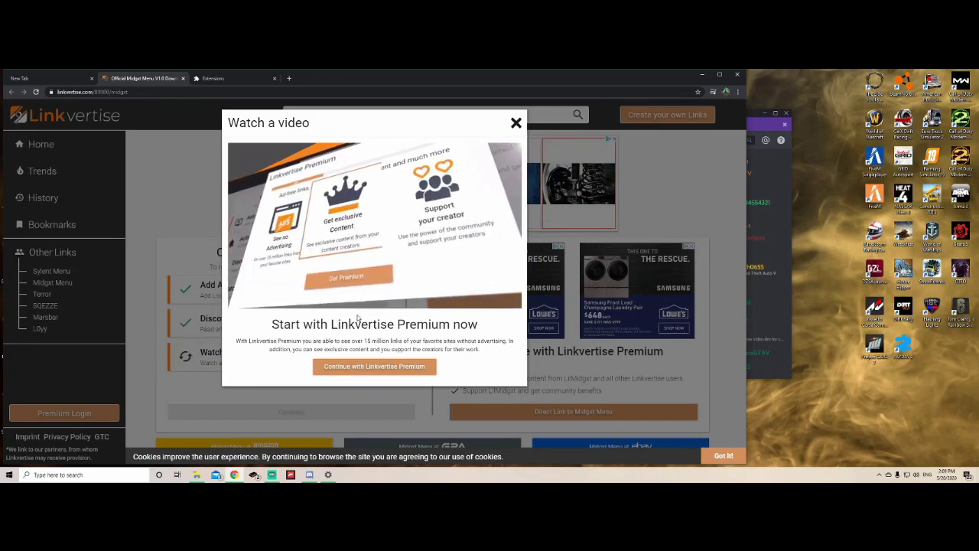
mouse_move(350, 280)
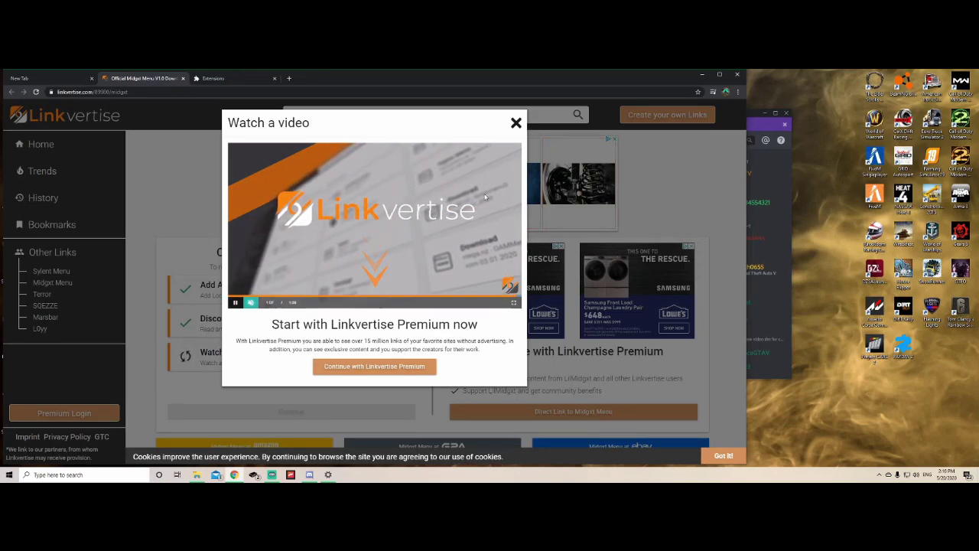
click(516, 124)
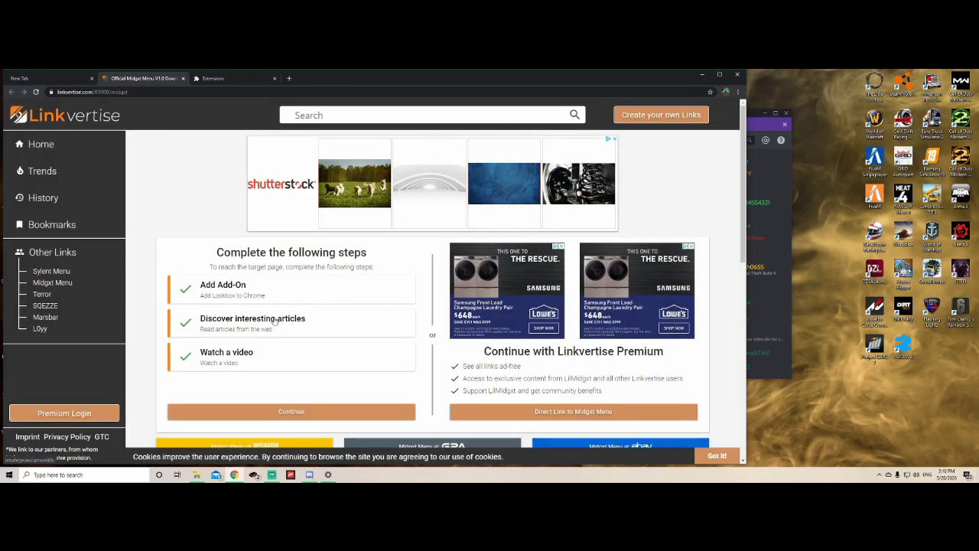
- Continue through Linkvertise to the direct access link for Midgxt Menu and close the leftover Extensions tab
click(265, 412)
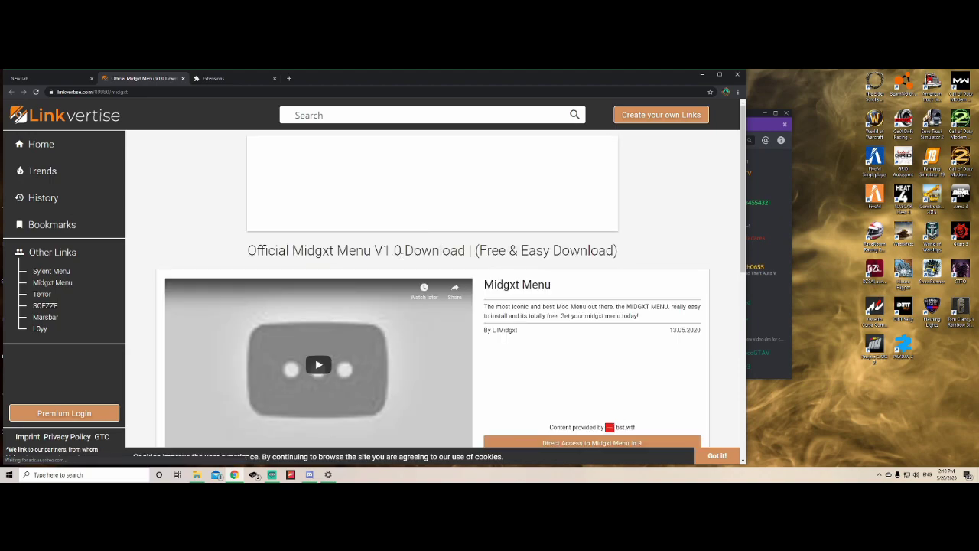
scroll(514, 324, down, 2)
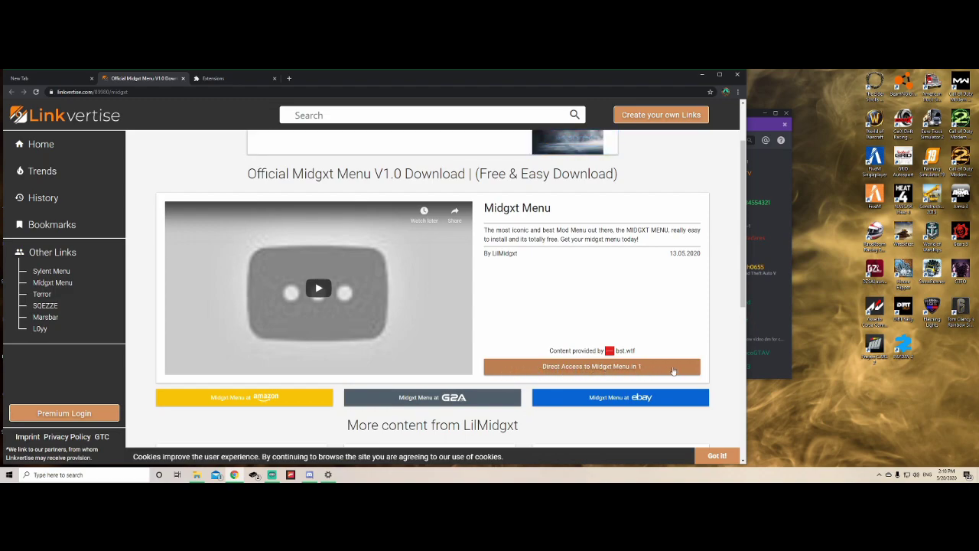
click(548, 367)
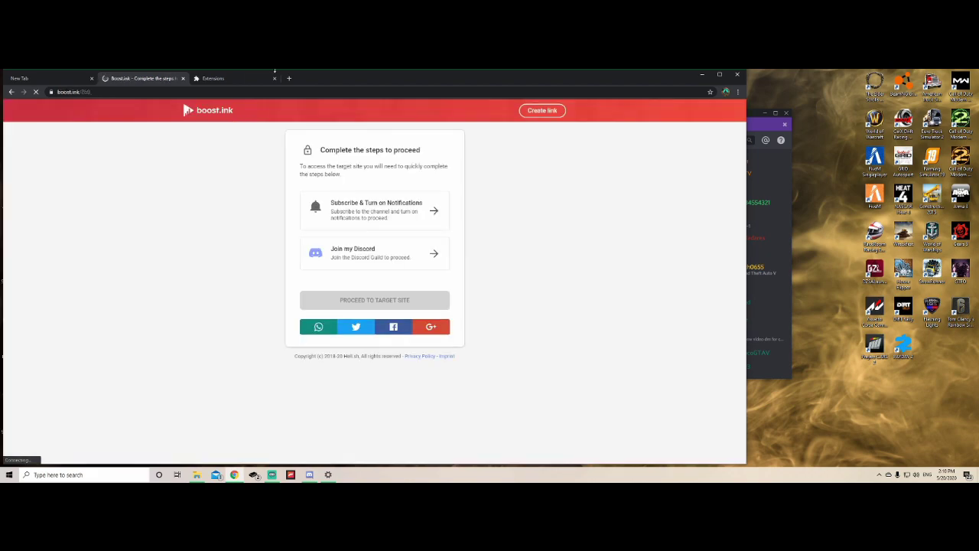
click(275, 79)
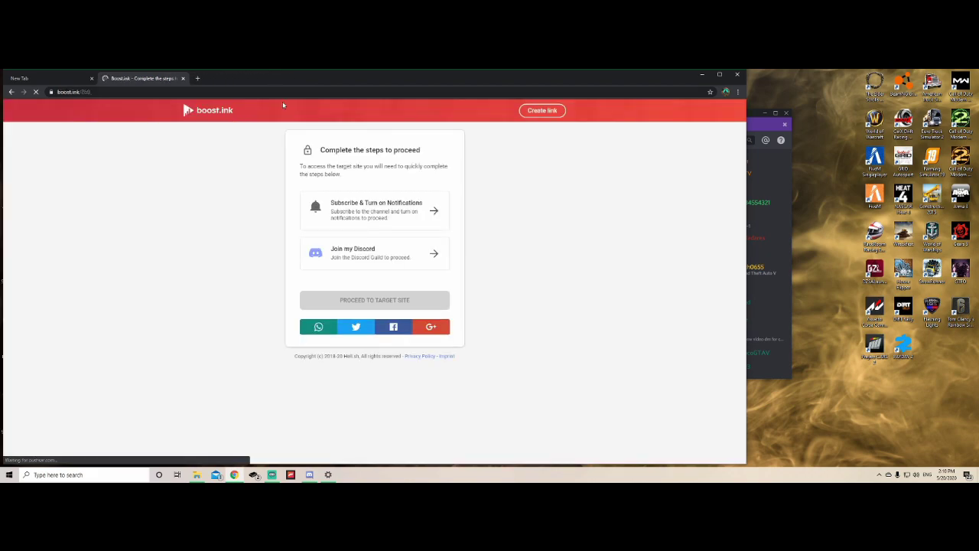
- Complete the Subscribe & Turn on Notifications requirement on boost.ink, keeping the Midgxt channel subscription and closing the ad and channel pages
click(354, 212)
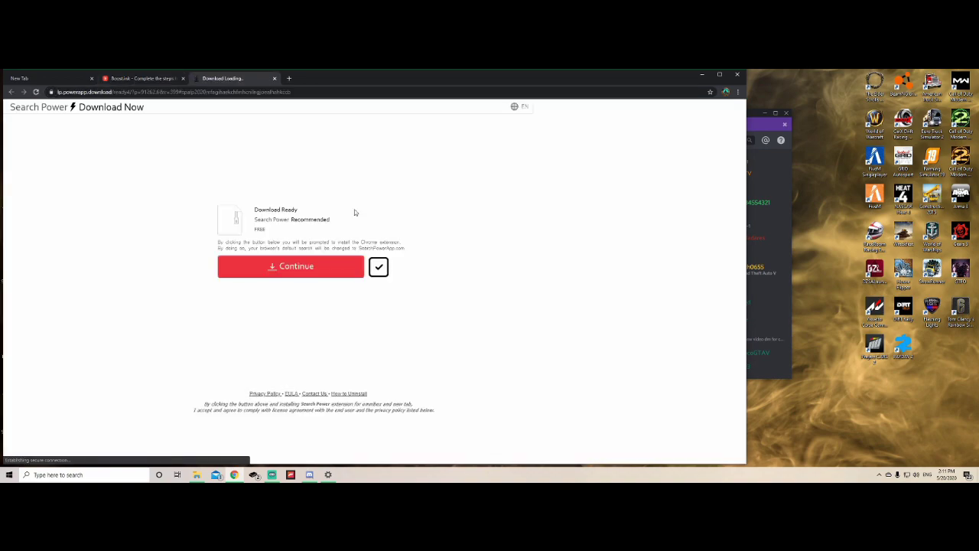
click(273, 78)
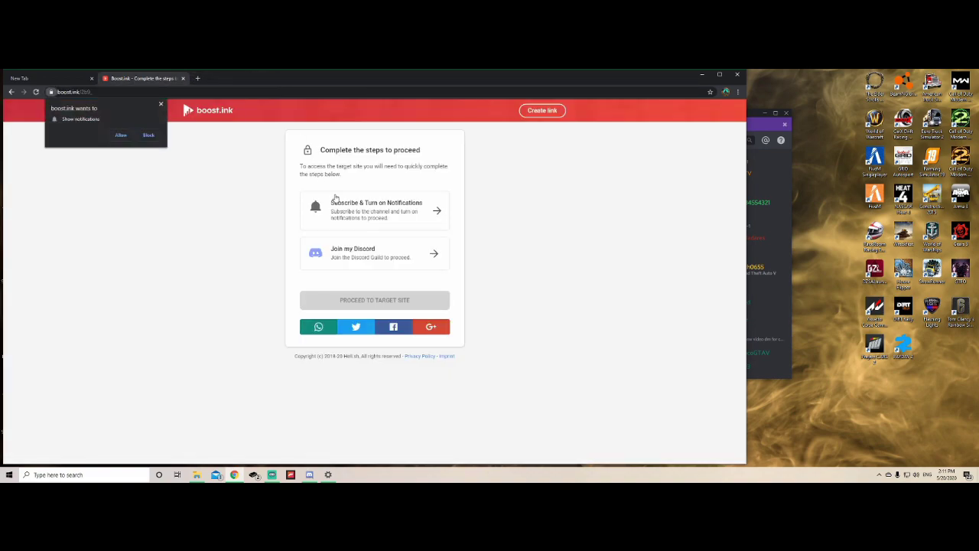
click(345, 215)
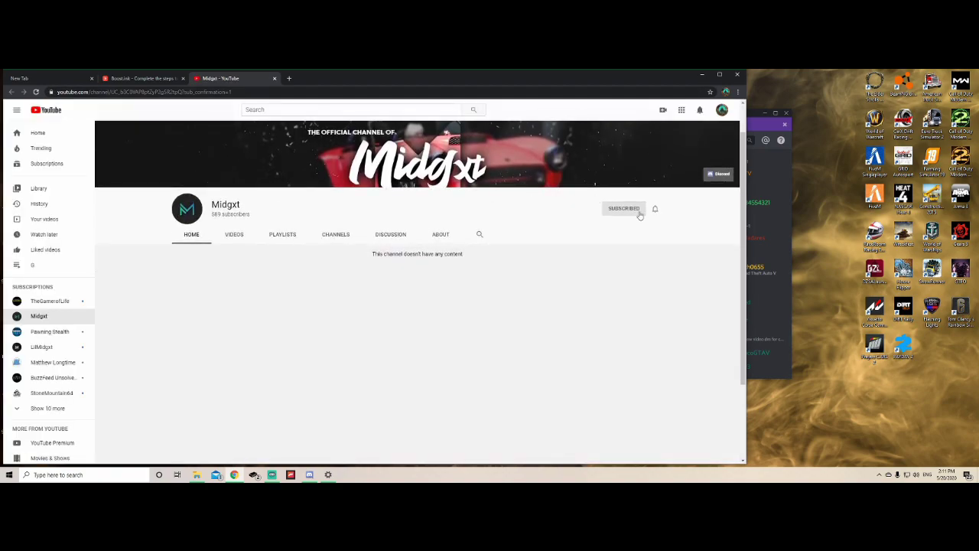
click(622, 214)
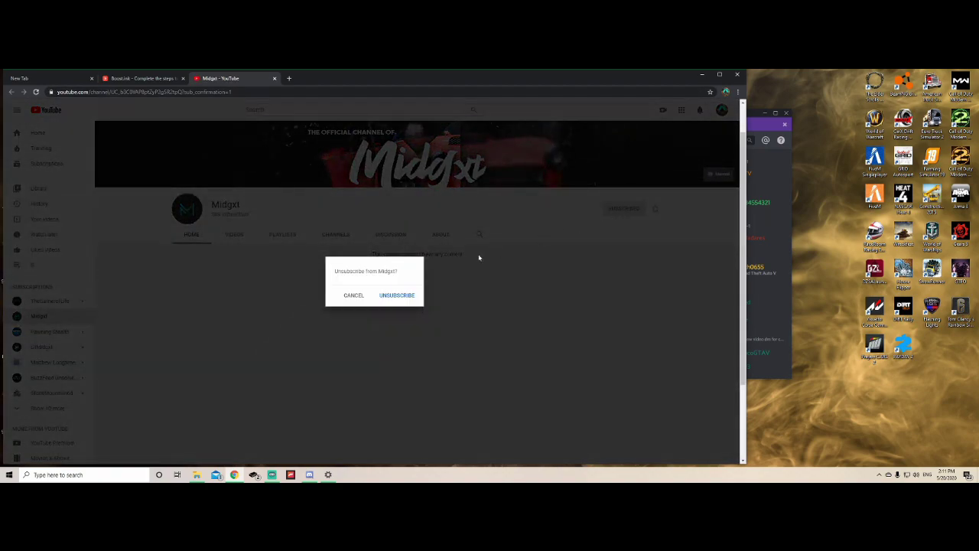
click(349, 297)
click(274, 78)
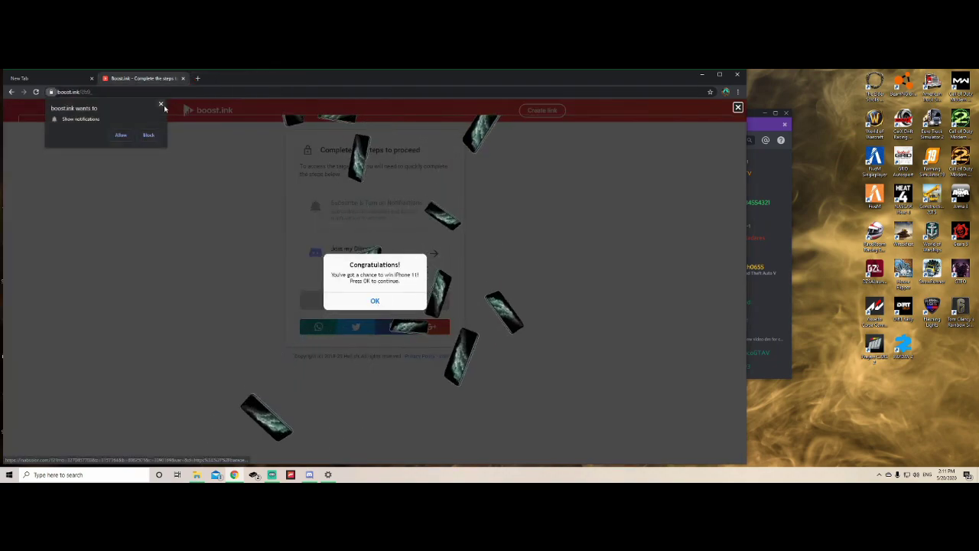
- Dismiss the prize ad and complete the Join my Discord requirement through the Midgxt Community invite, closing the Discord page when loaded
click(375, 301)
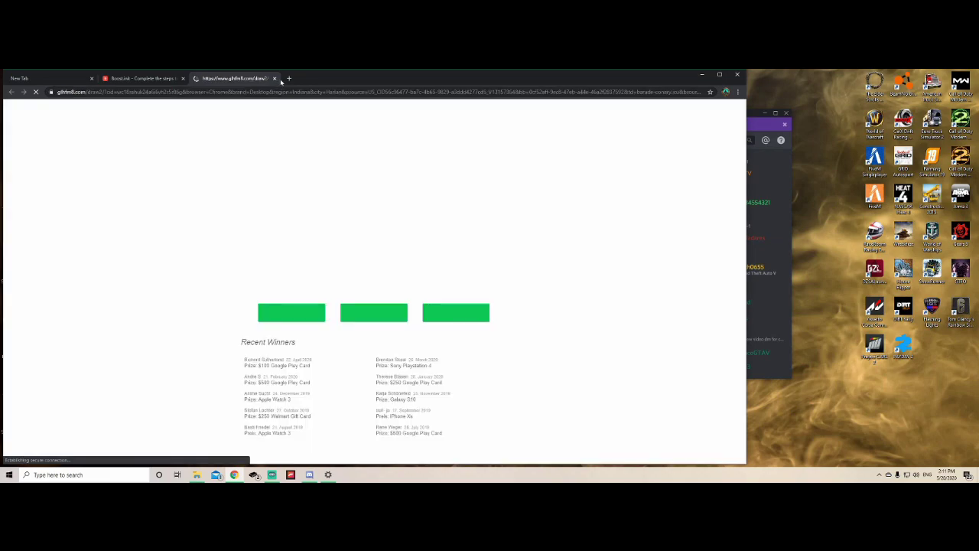
click(274, 79)
click(405, 254)
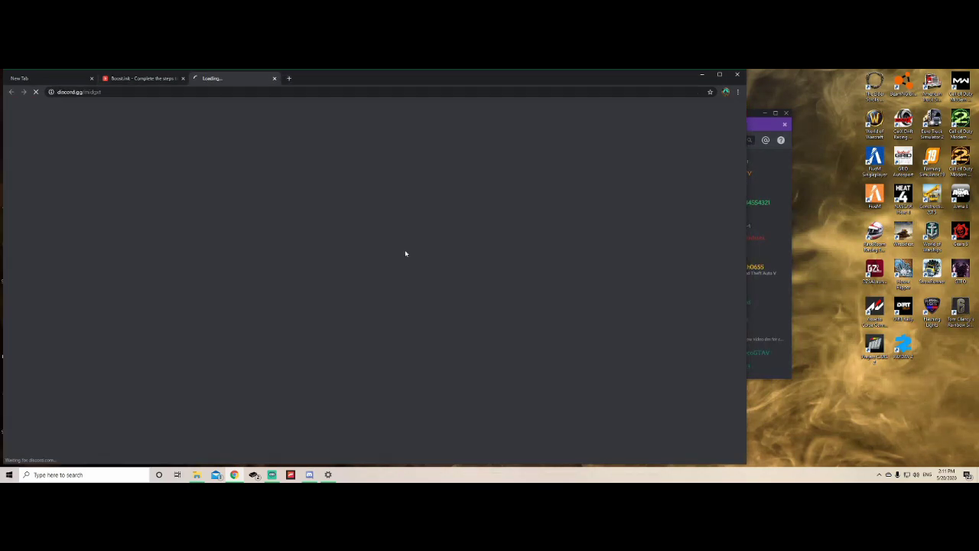
click(262, 330)
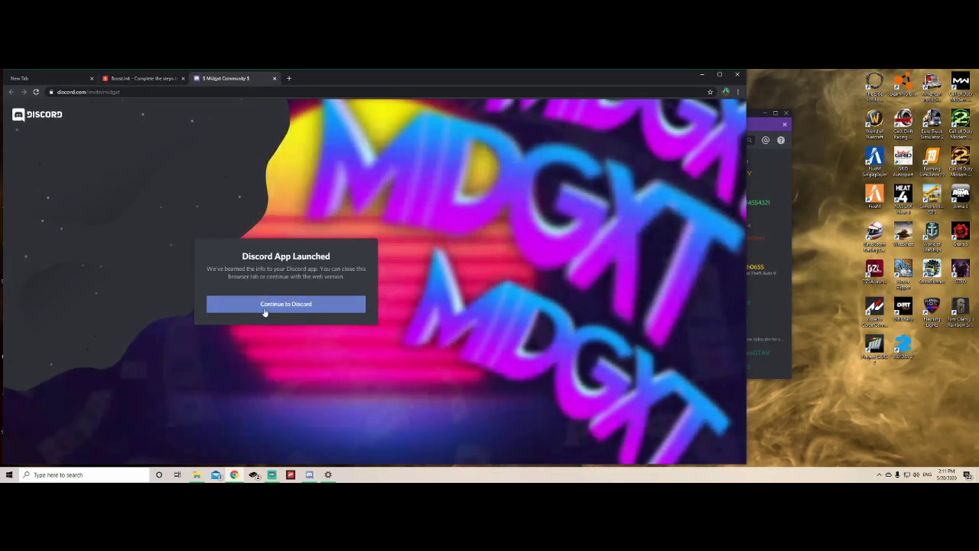
click(265, 310)
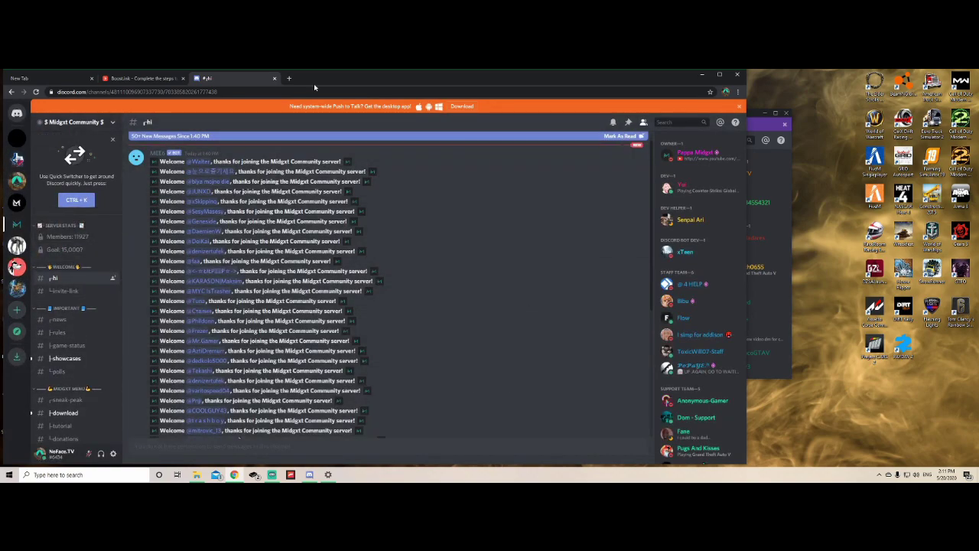
click(274, 78)
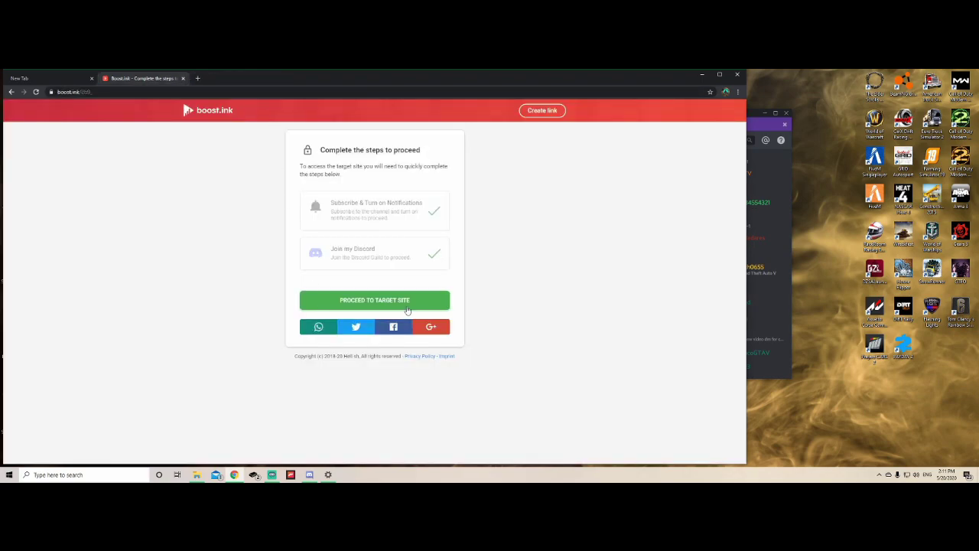
- Proceed from boost.ink to the target site and download Midgxt v1.0.zip from MEGA
click(390, 308)
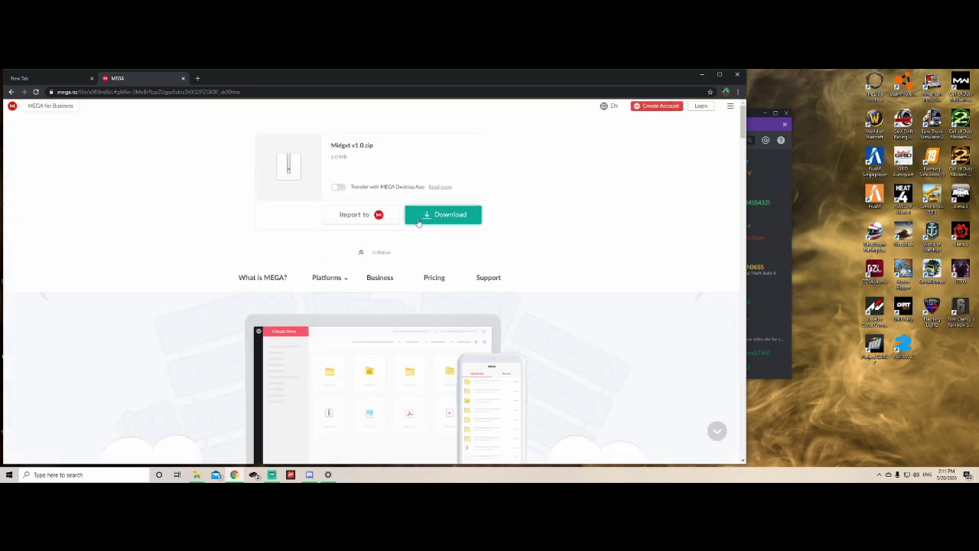
click(449, 215)
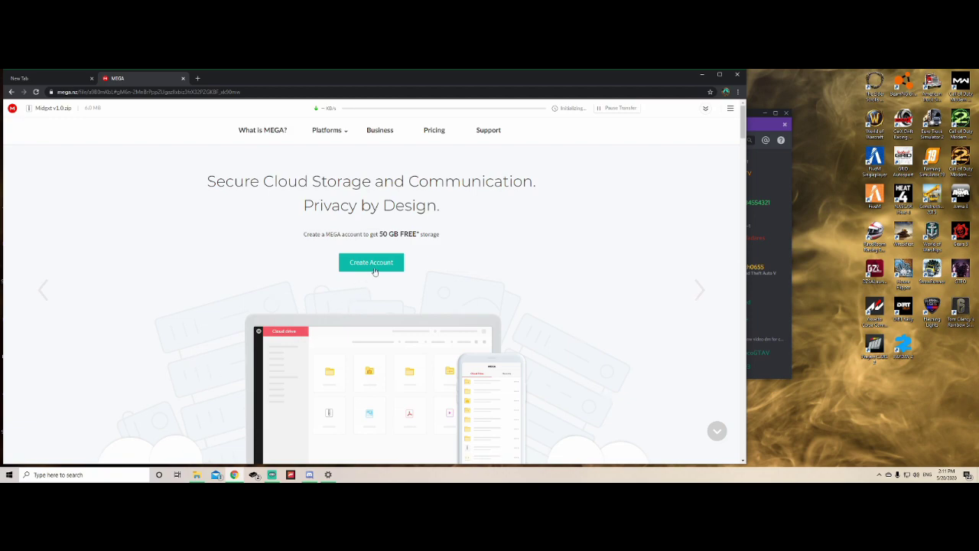
click(372, 263)
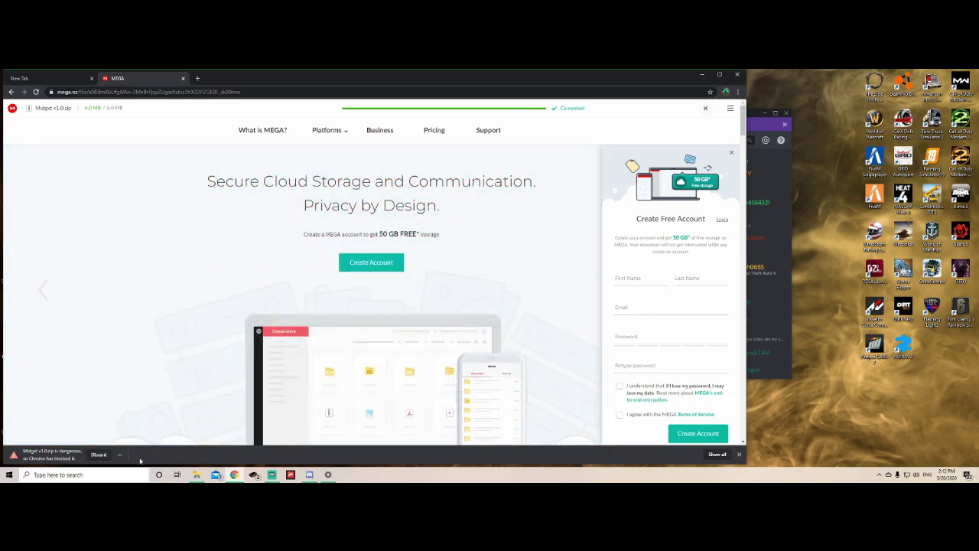
- Turn off Real-time protection in the Windows Security virus & threat protection settings and minimize that window
click(115, 474)
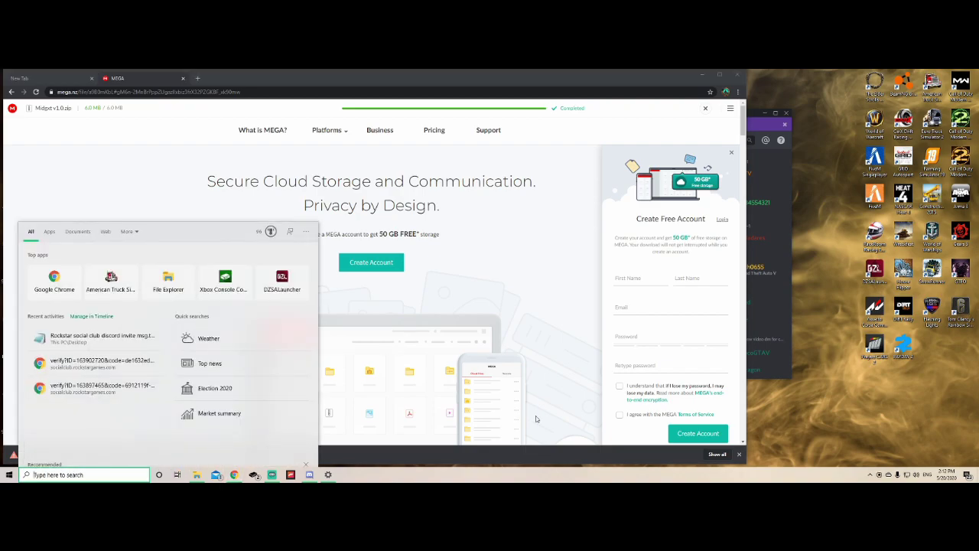
text(viru)
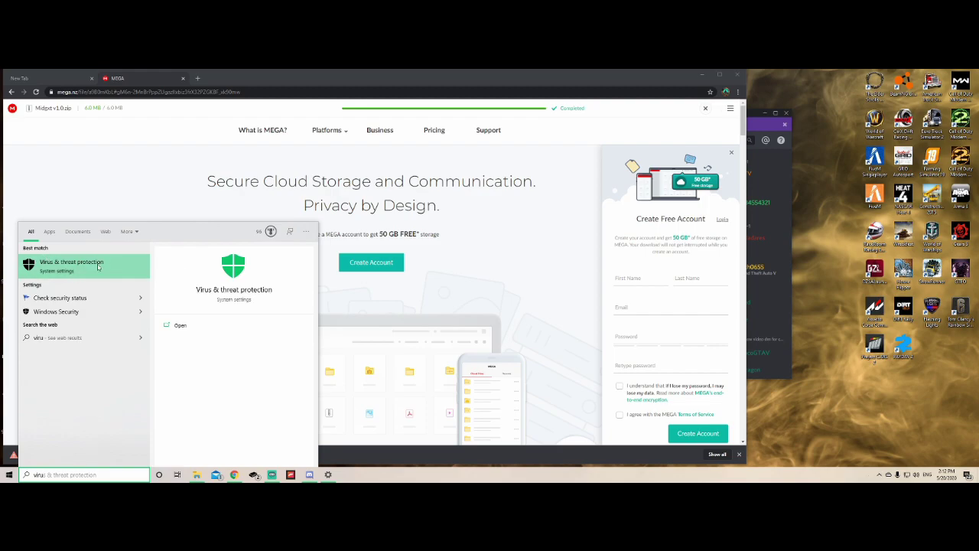
click(71, 264)
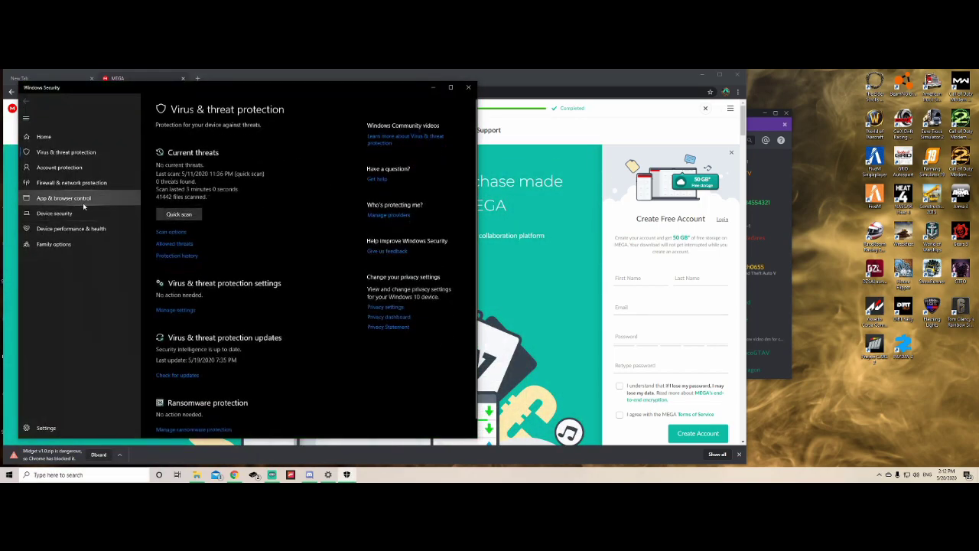
click(176, 310)
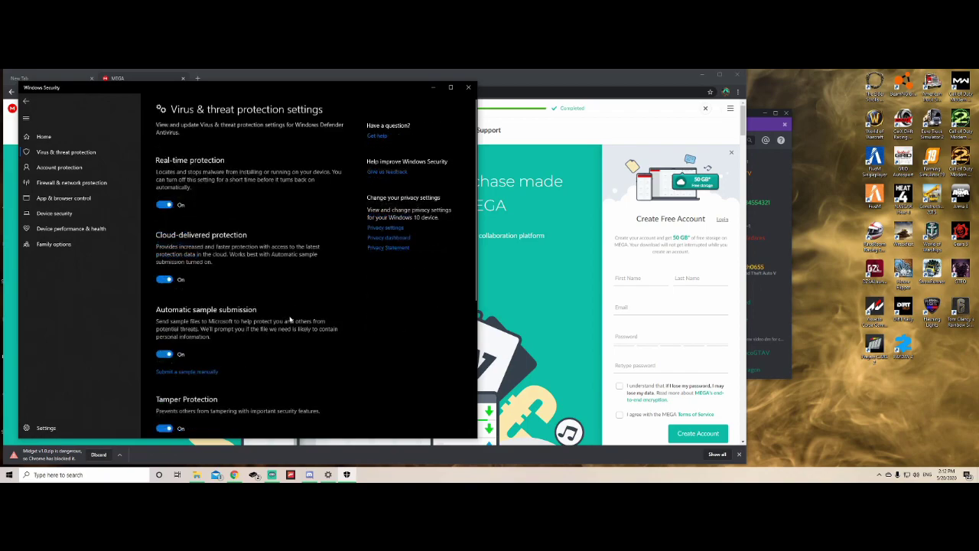
click(165, 205)
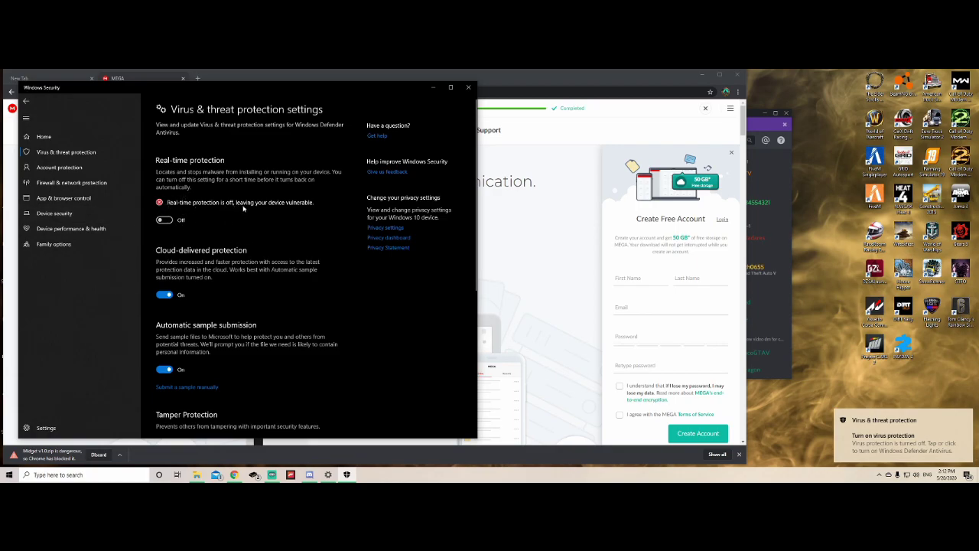
click(433, 87)
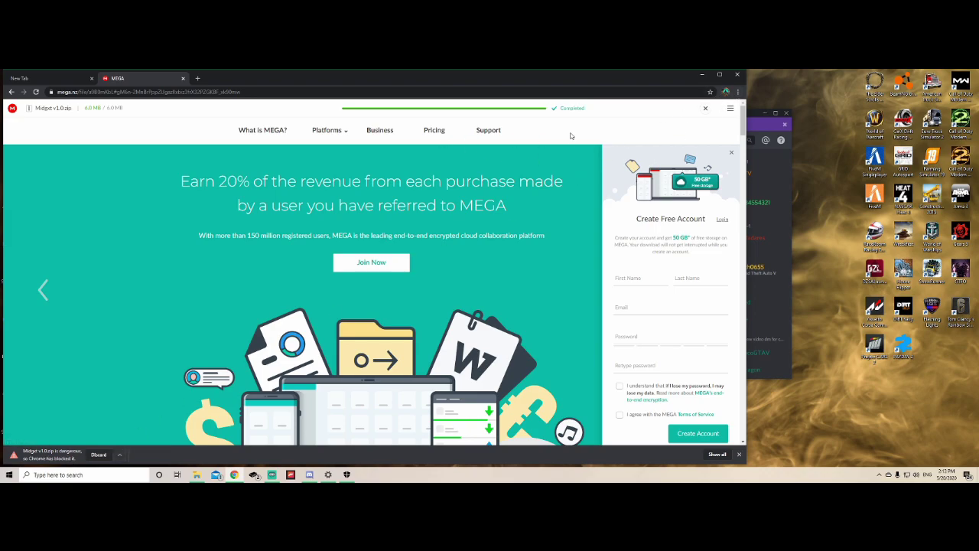
- Keep the blocked Midgxt v1.0.zip despite the danger warning on Chrome's downloads page
click(739, 93)
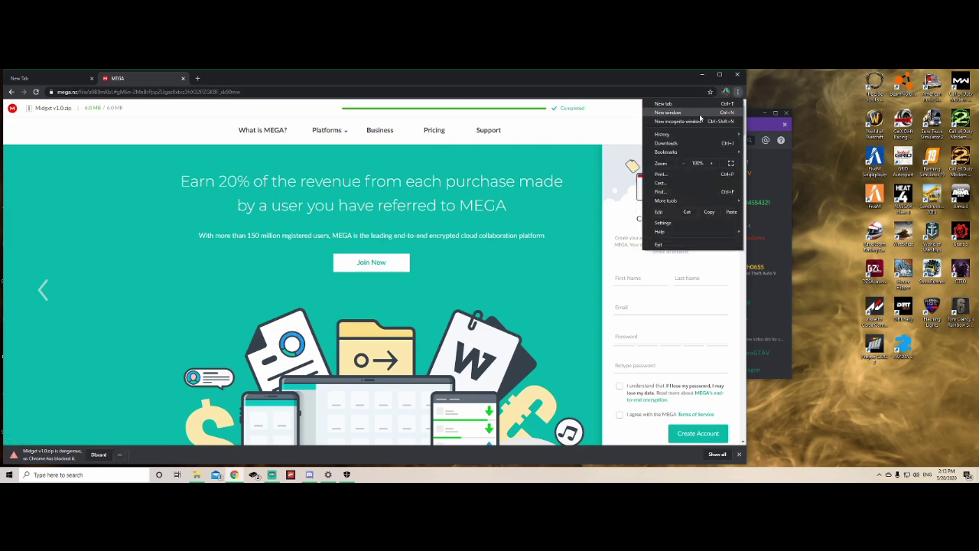
click(670, 140)
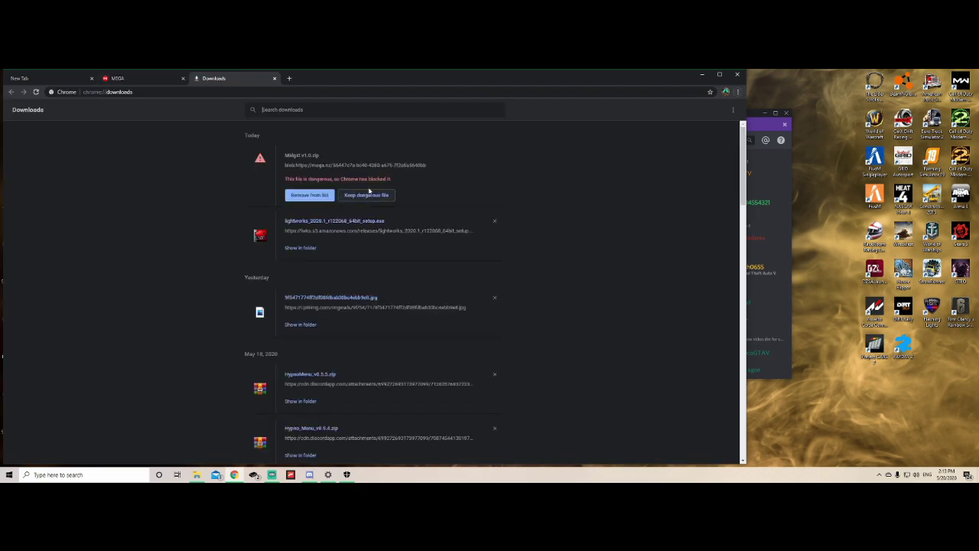
click(363, 194)
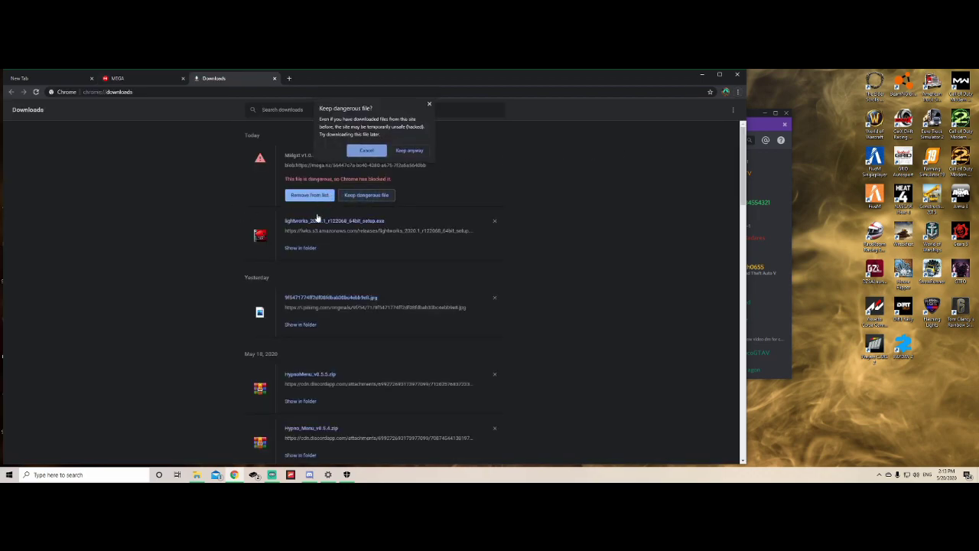
click(413, 151)
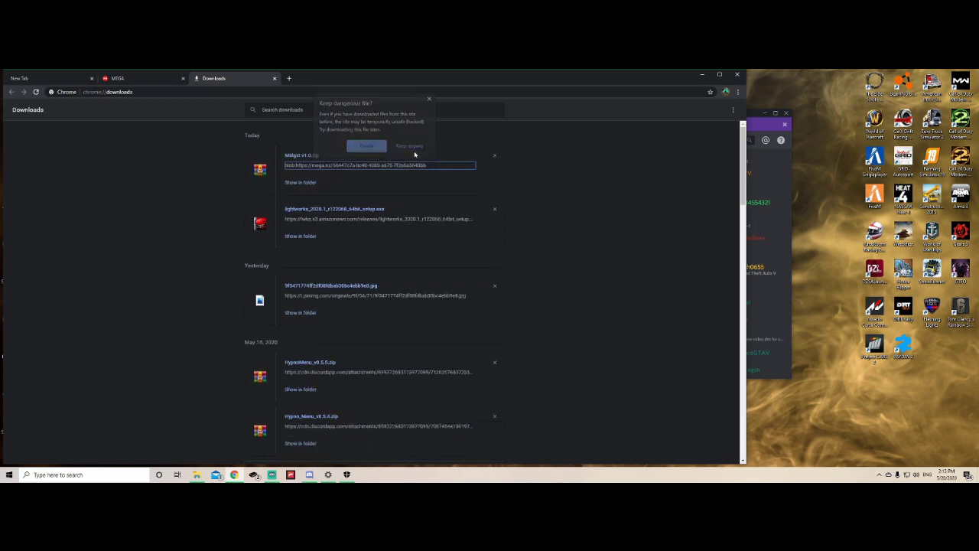
- Open the downloaded Midgxt v1.0 archive in WinRAR from its folder and minimize the other windows to reveal the desktop
click(300, 183)
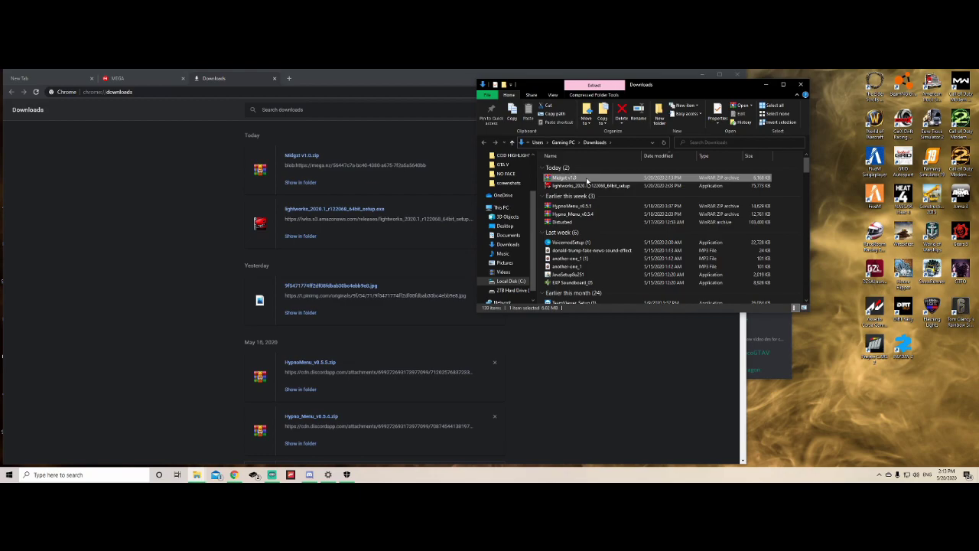
double_click(587, 181)
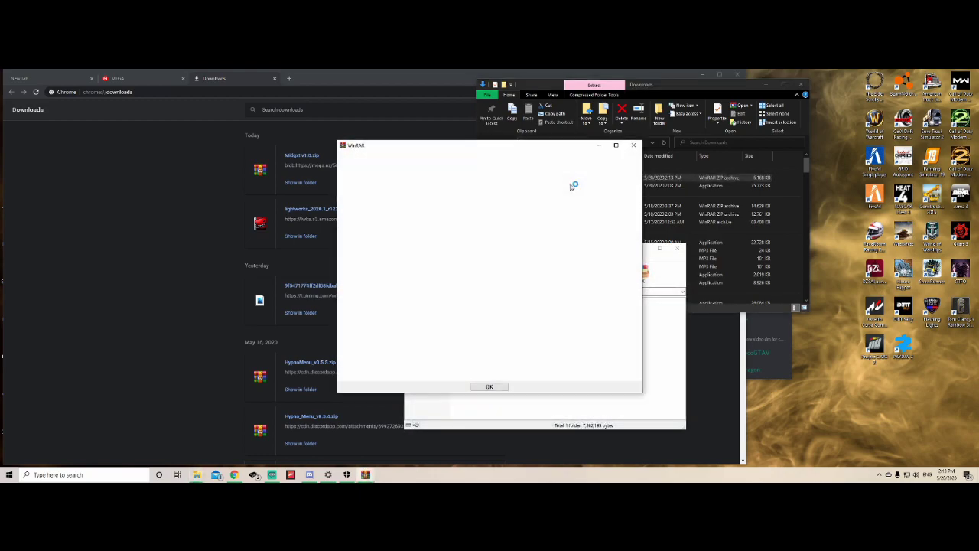
click(635, 146)
drag(588, 251, 404, 159)
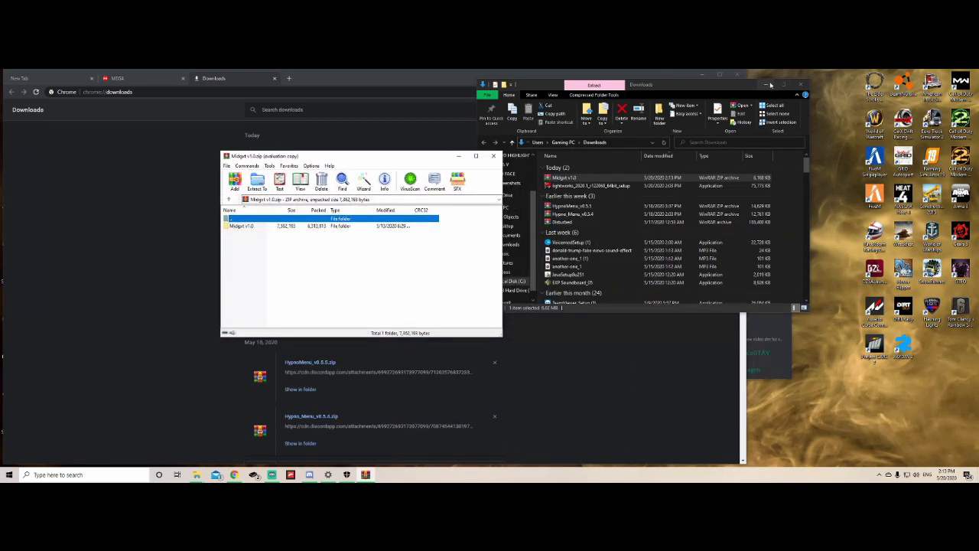
click(767, 84)
click(702, 74)
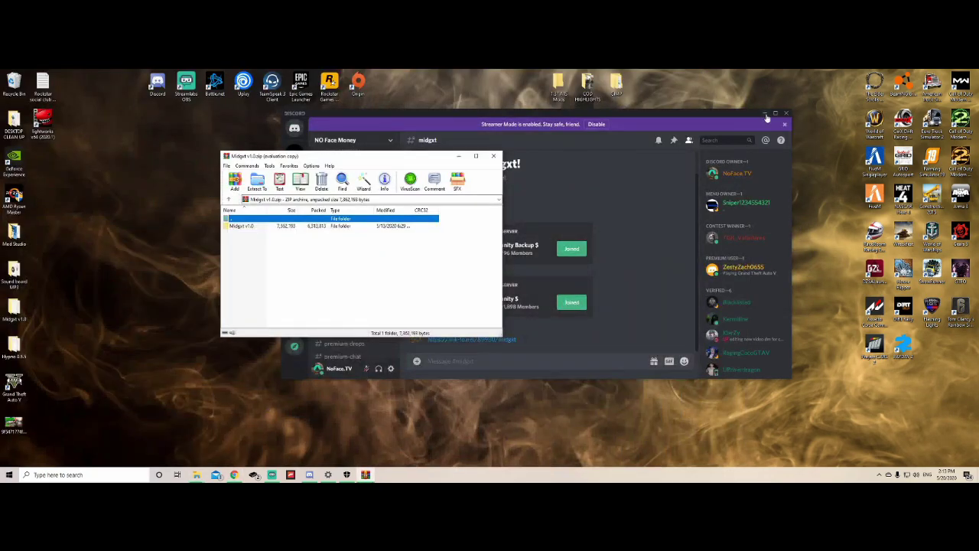
click(767, 115)
- Remove the old Midgxt v1.0 folder from the desktop, extract the archive's Midgxt v1.0 folder there, and close WinRAR
drag(316, 229, 284, 239)
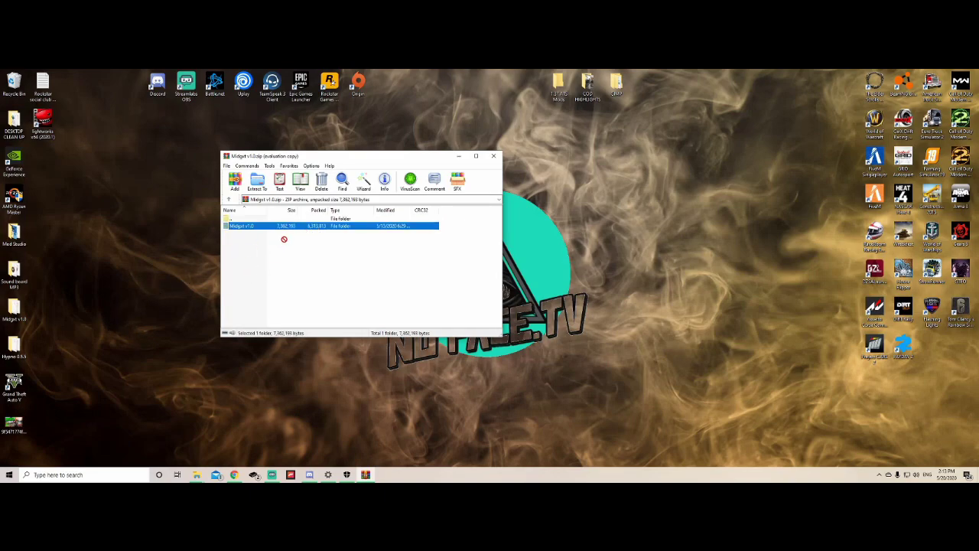
drag(35, 314, 27, 310)
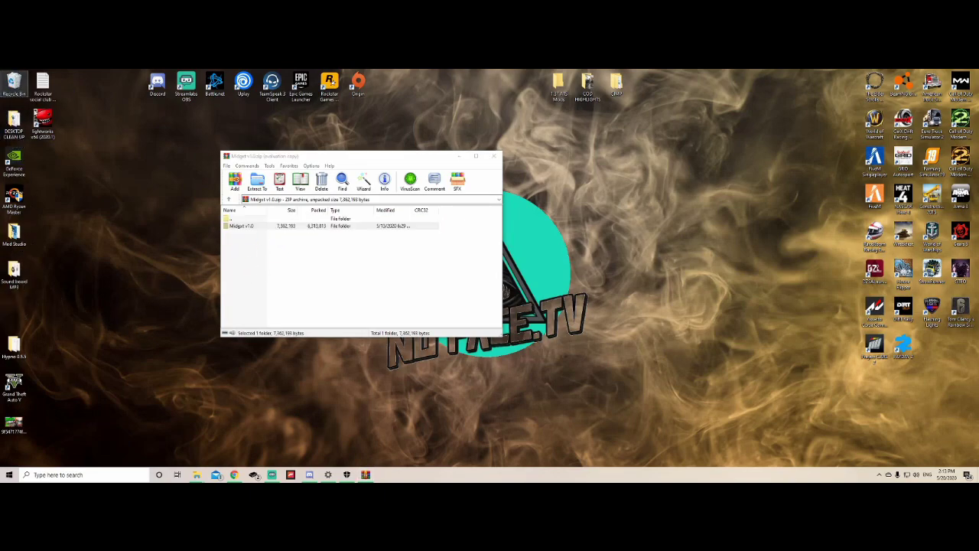
click(260, 228)
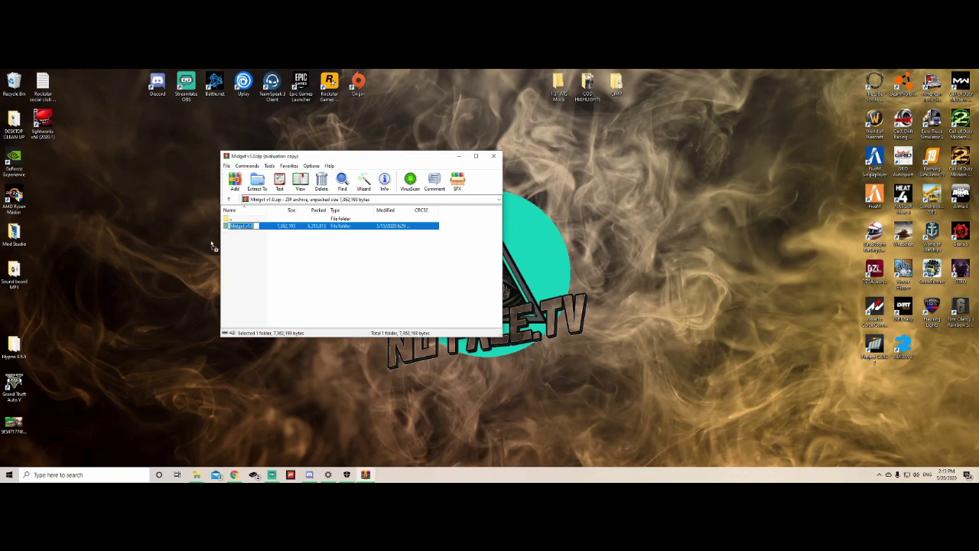
drag(42, 271, 58, 314)
drag(42, 274, 128, 310)
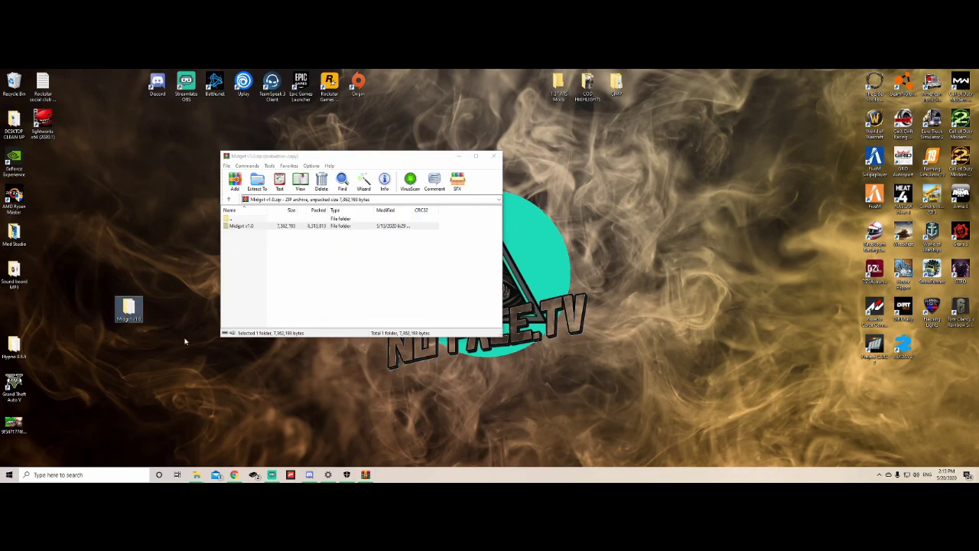
click(494, 156)
- Open the extracted Midgxt v1.0 folder and move Midgxt_Files into the "Put the Midgxt_Files here" shortcut, replacing the existing Pictures.ytd
drag(129, 308, 304, 230)
double_click(301, 233)
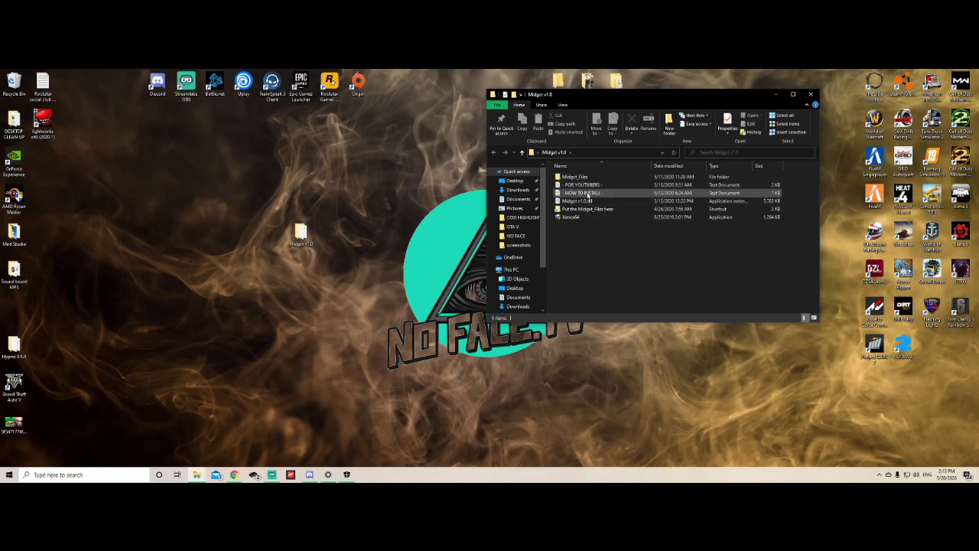
drag(572, 178, 596, 212)
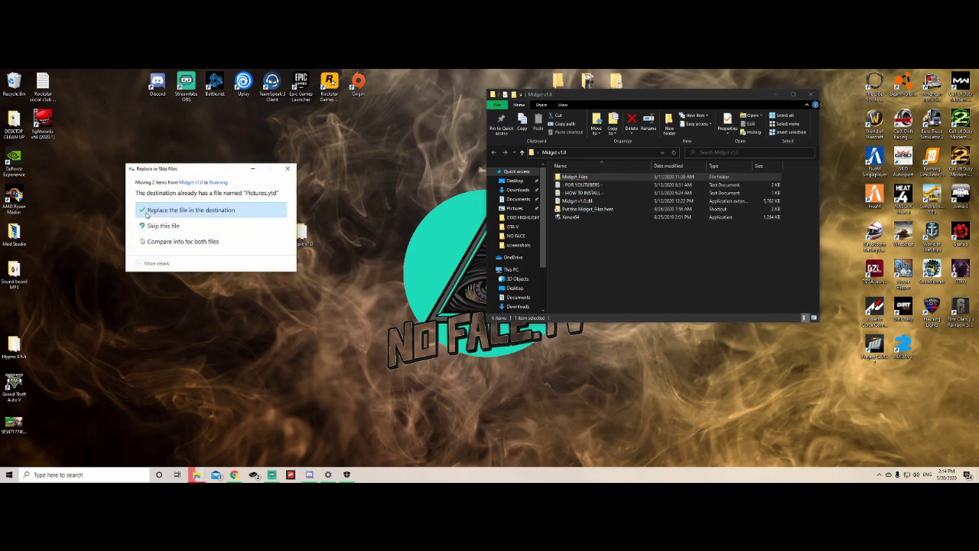
click(146, 215)
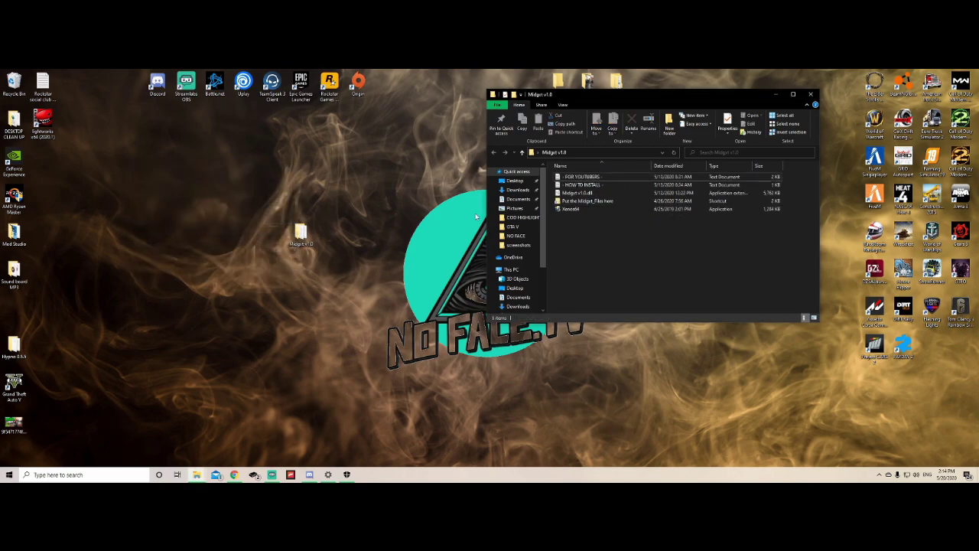
click(576, 212)
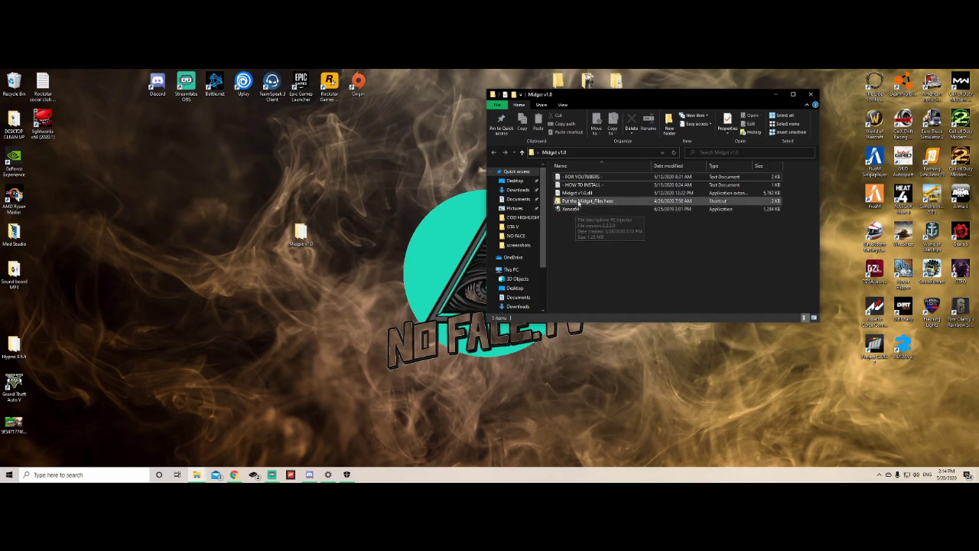
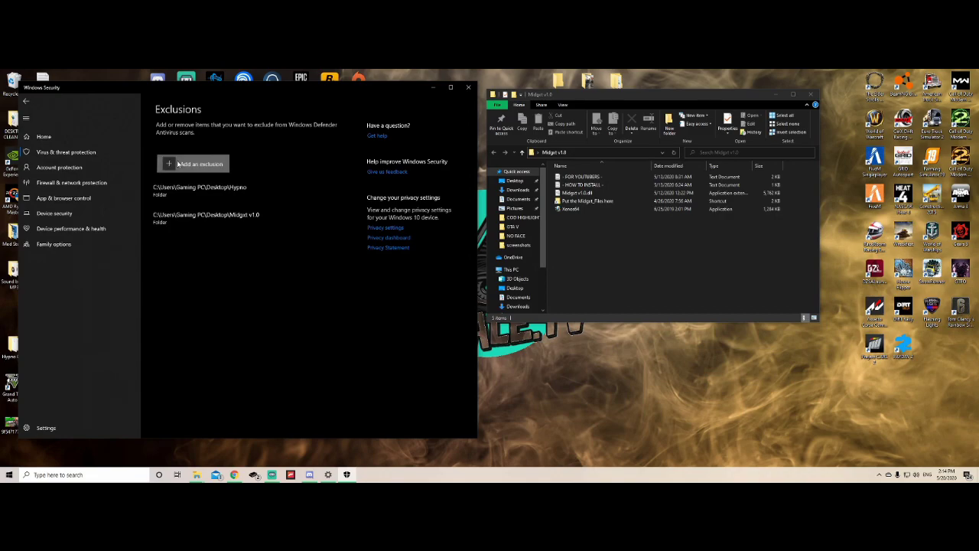
- Add the desktop's Midgxt v1.0 folder as a Windows Defender Antivirus exclusion
click(181, 164)
click(188, 196)
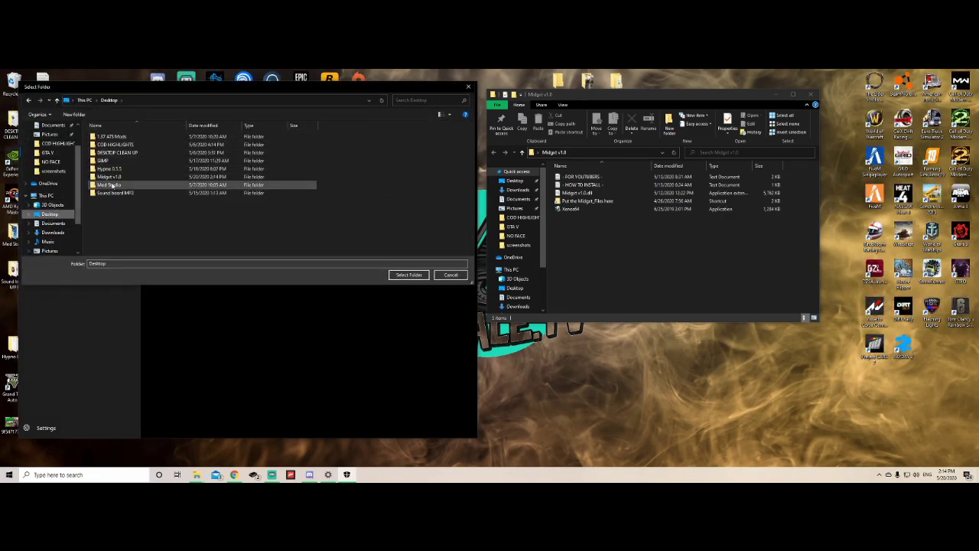
click(123, 177)
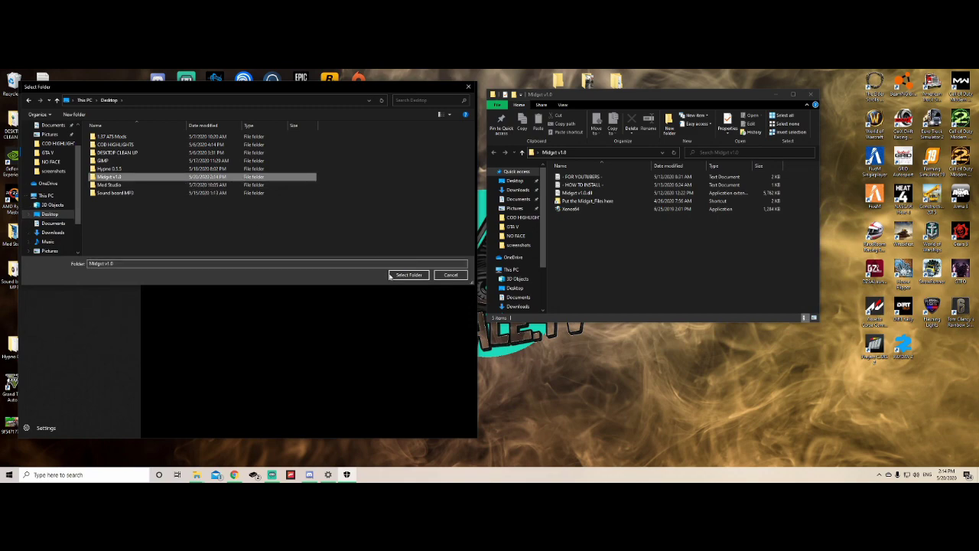
click(408, 275)
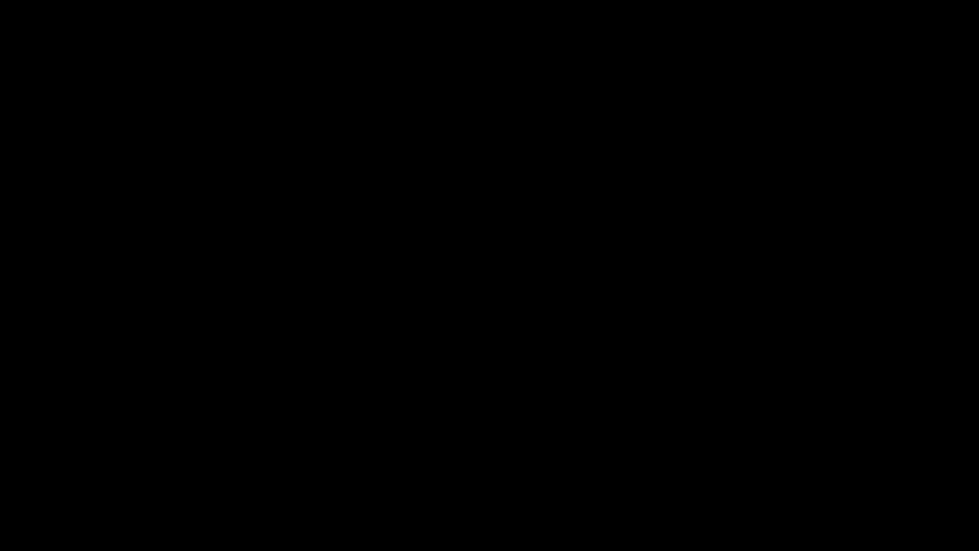
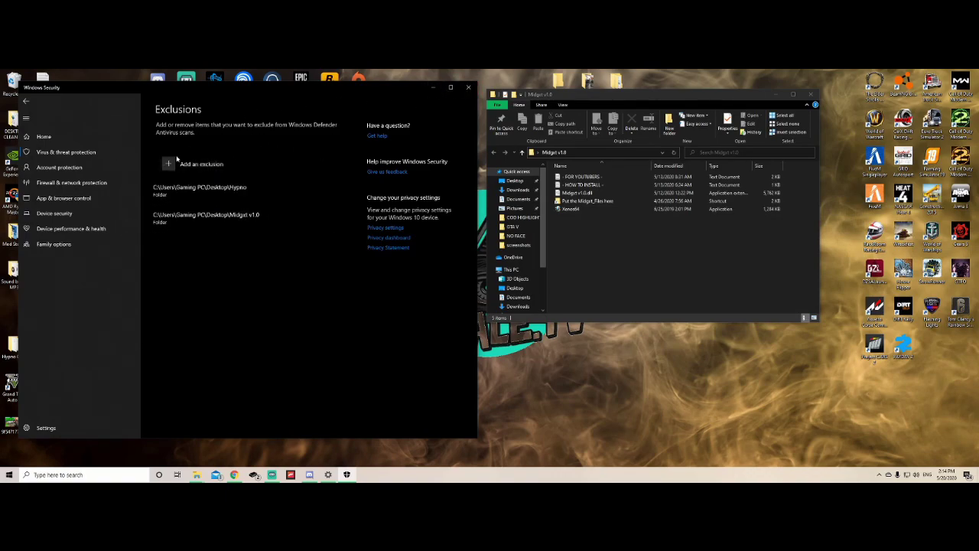
- Return to the virus and threat protection settings and turn real-time protection back on
click(25, 100)
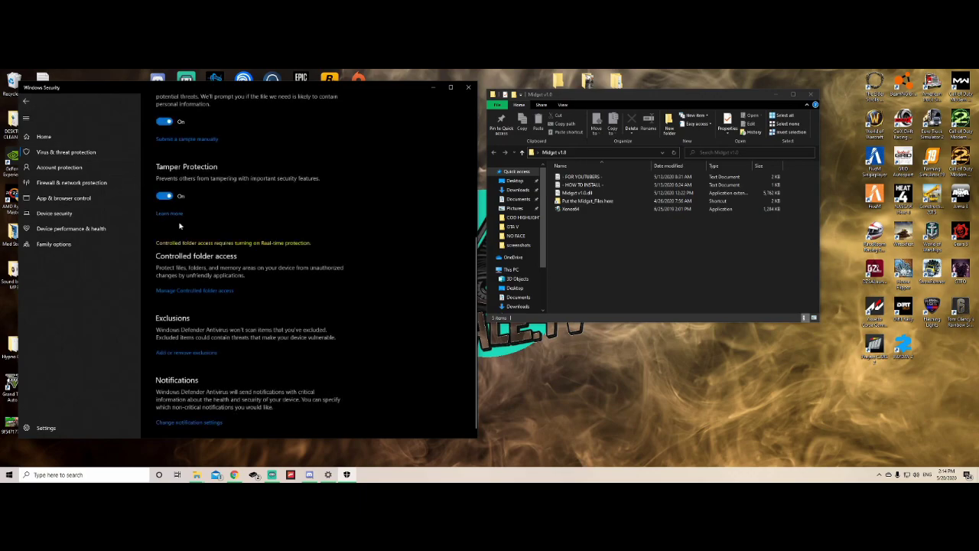
scroll(180, 226, up, 5)
click(167, 220)
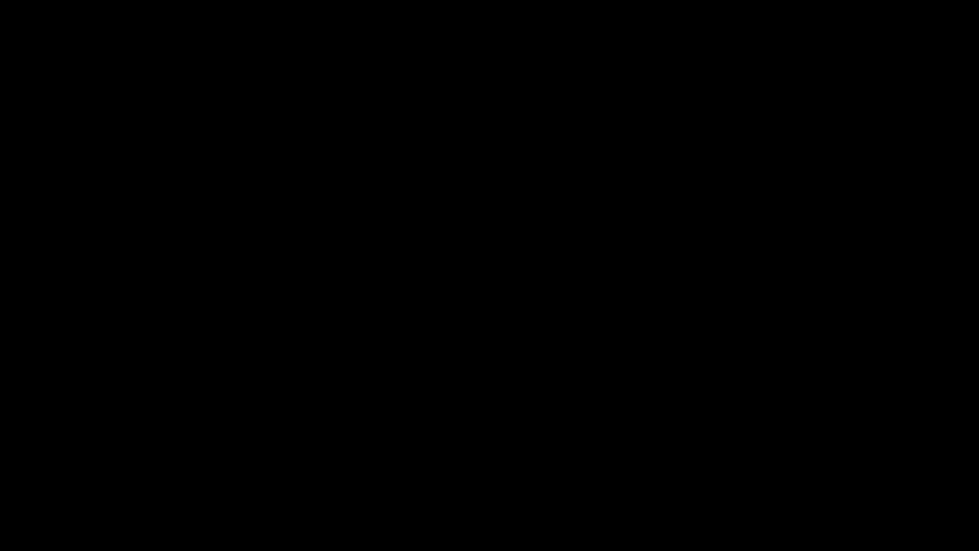
- Load Midgxt v1.0.dll into the Xenos64 injector's image list, close the mod folder, and reposition the injector on the desktop
drag(476, 197, 751, 292)
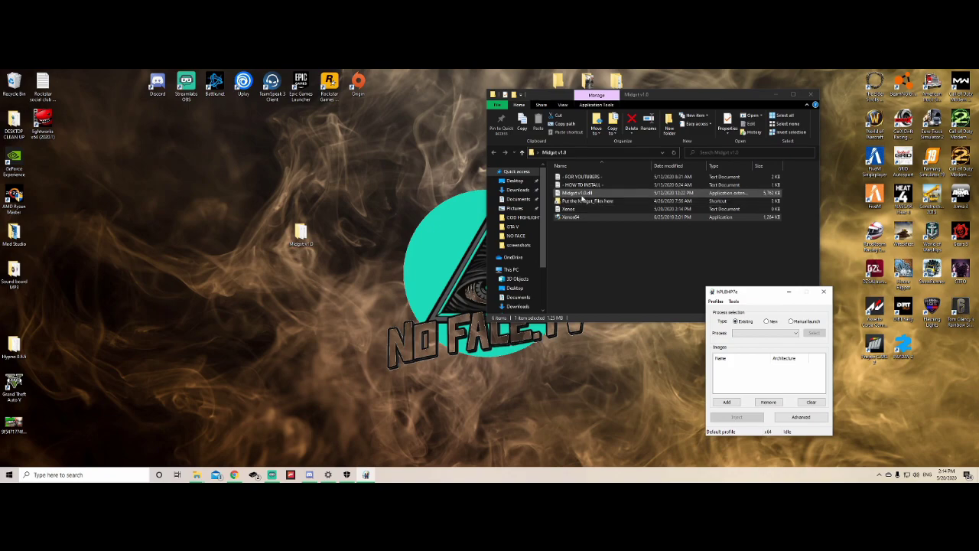
drag(565, 198, 766, 384)
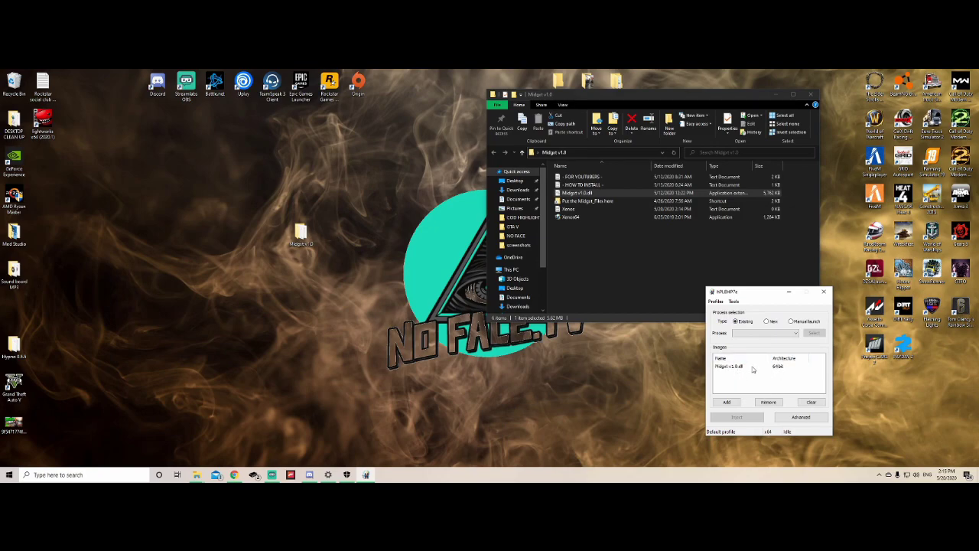
drag(769, 297, 682, 171)
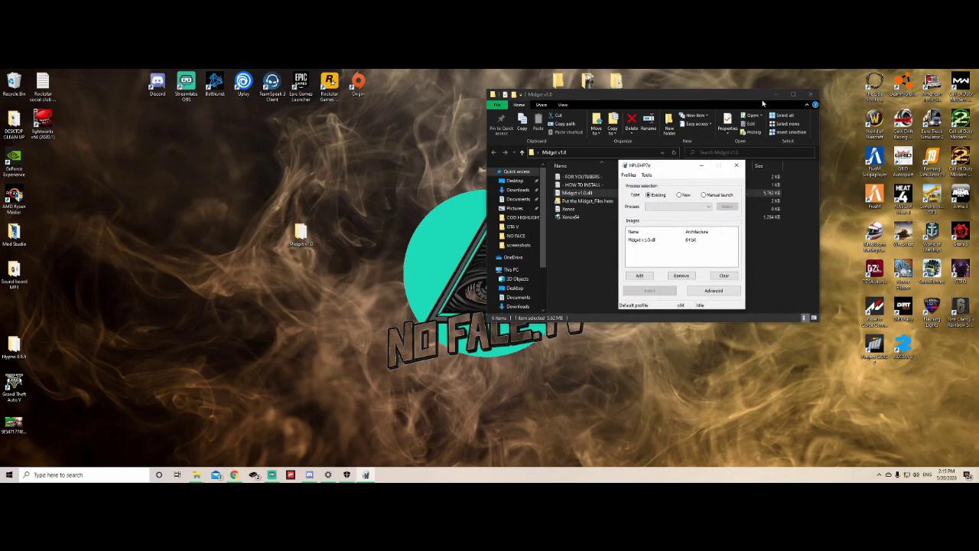
click(808, 95)
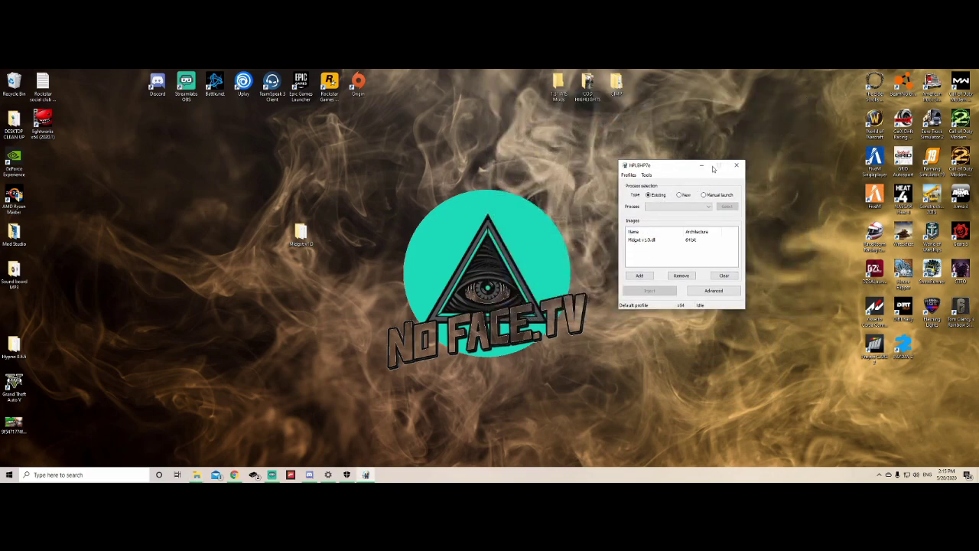
drag(672, 167, 742, 194)
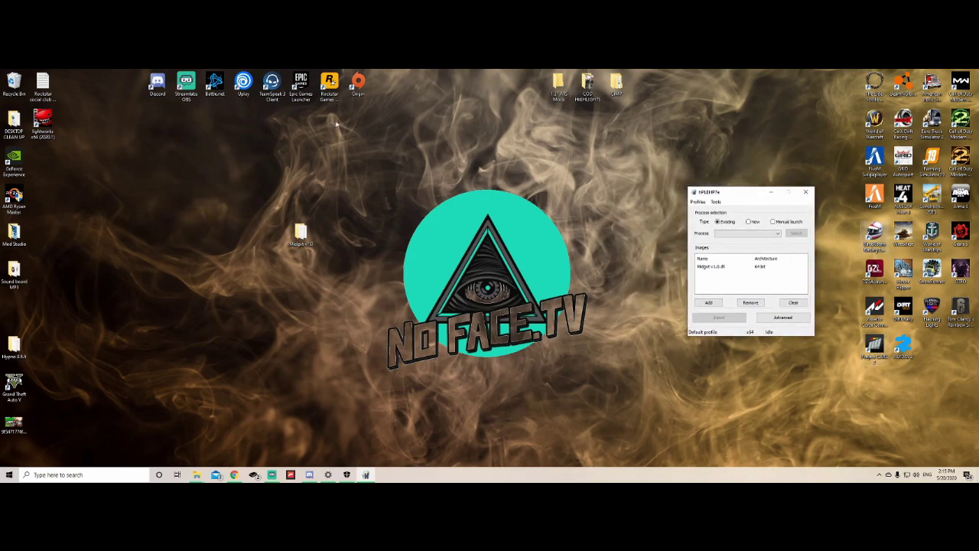
- Launch Grand Theft Auto V, sign in to the Epic Games Launcher through Facebook, and minimize the browser
click(15, 392)
double_click(15, 392)
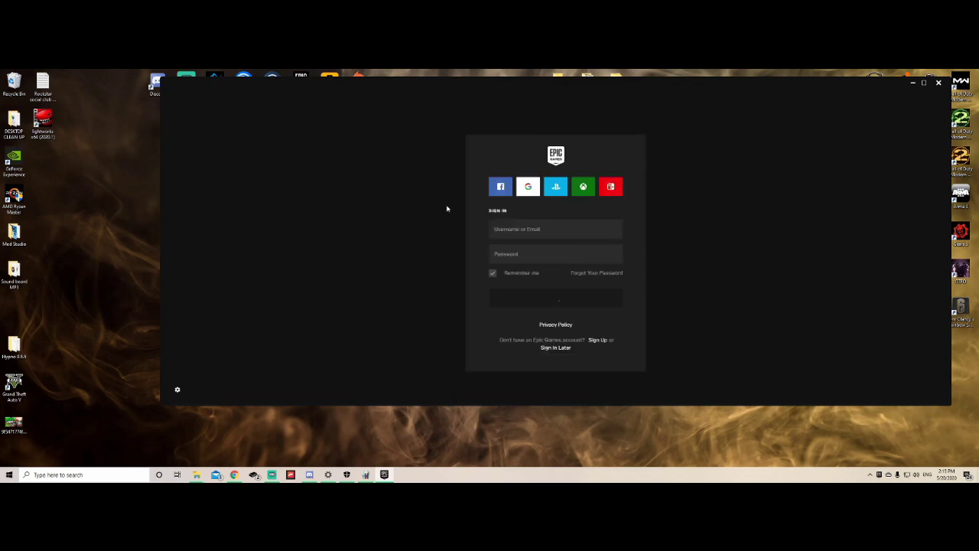
click(525, 193)
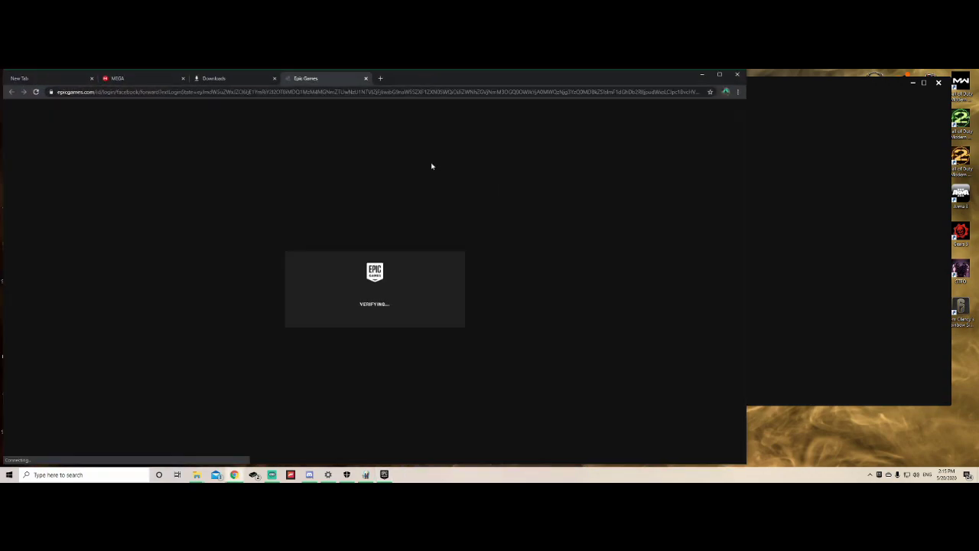
click(389, 324)
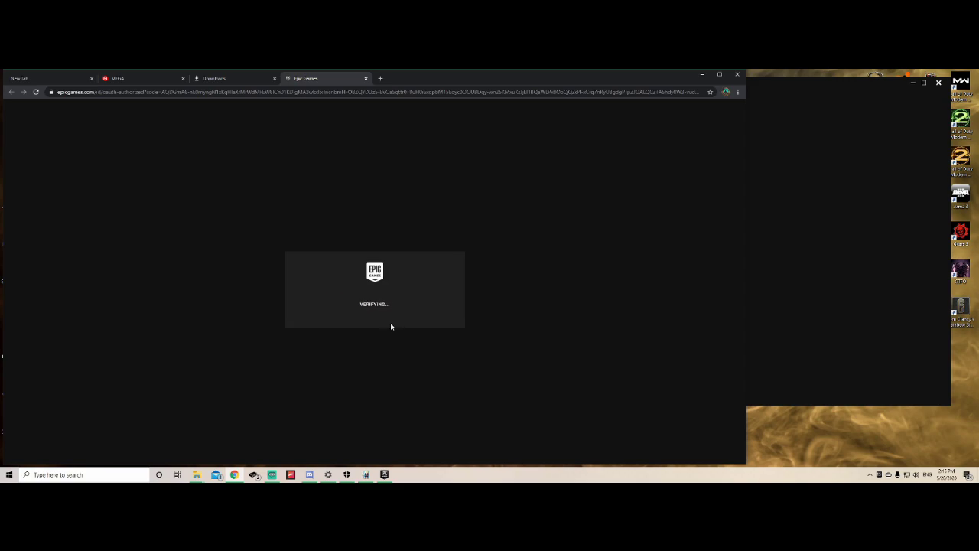
click(703, 74)
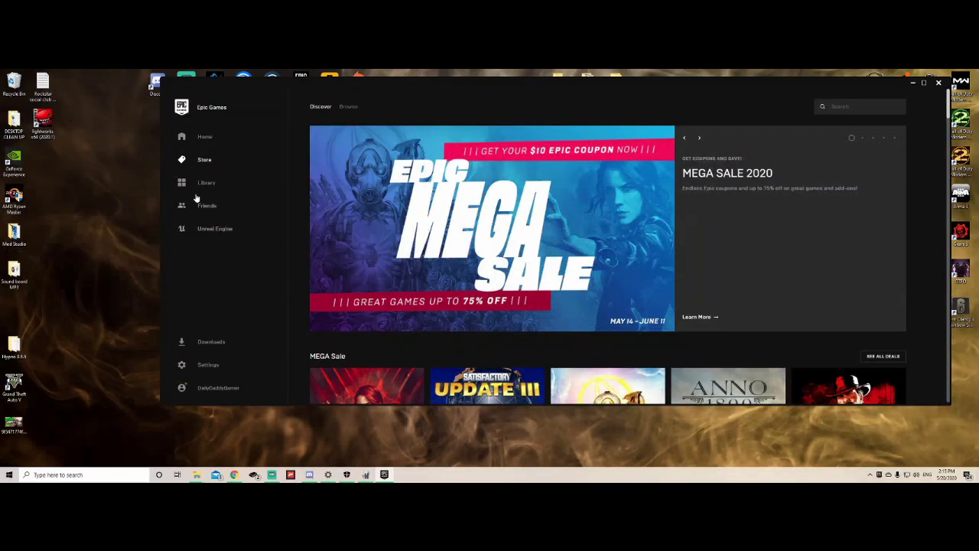
- Open the Epic Games library, minimize the launcher, and arrange the Rockstar window and the injector side by side
click(200, 182)
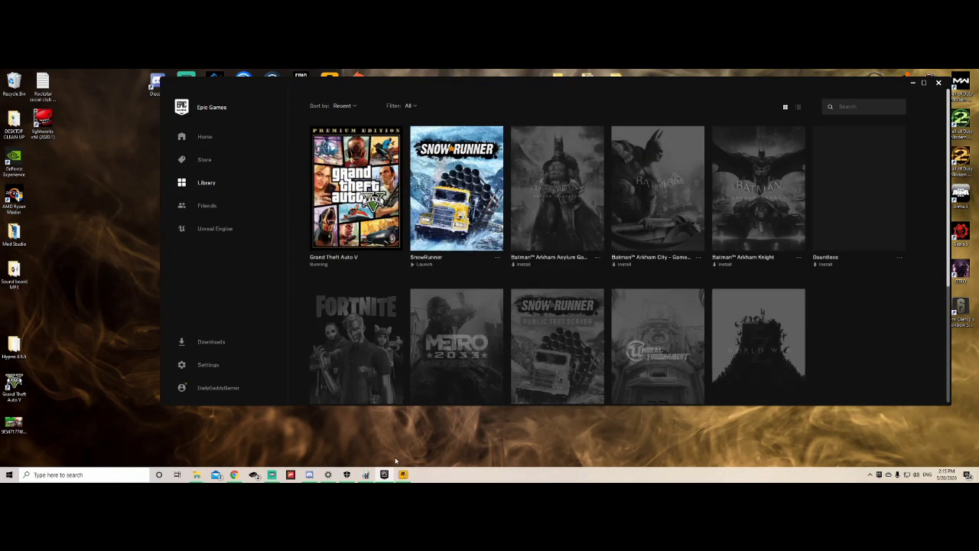
click(912, 82)
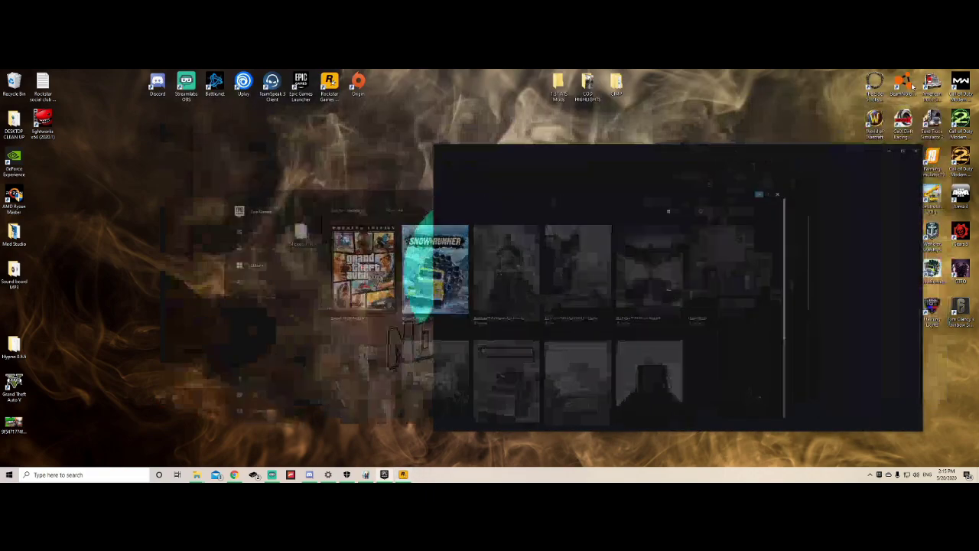
drag(765, 150, 519, 133)
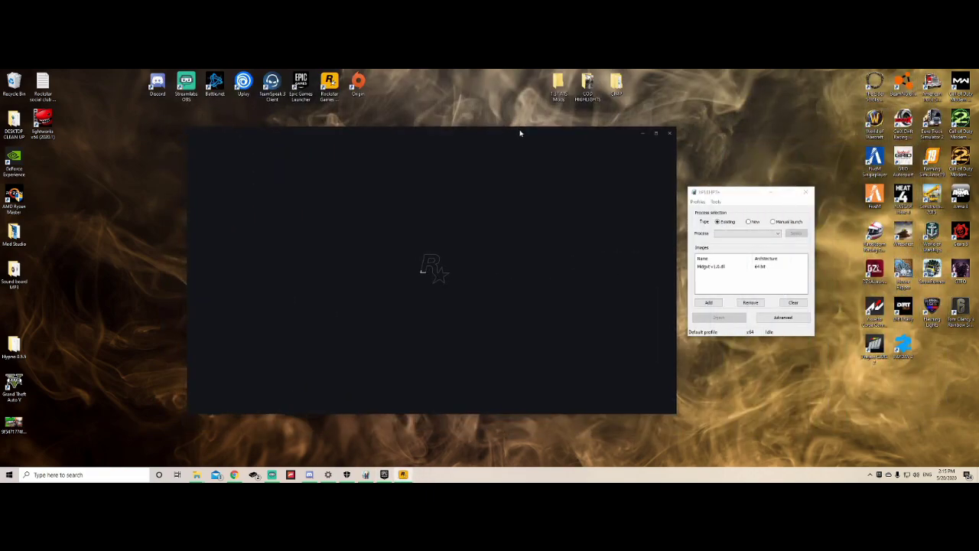
drag(739, 195, 788, 200)
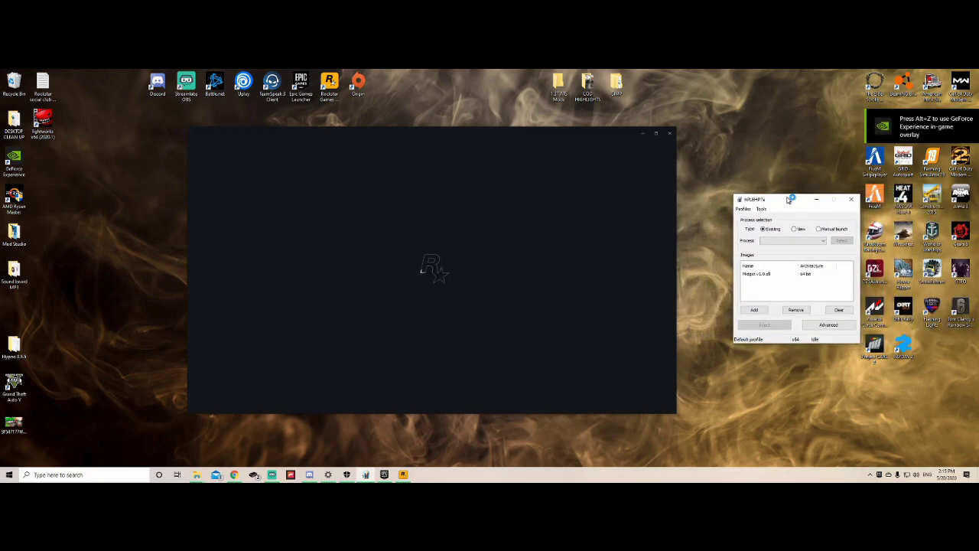
drag(789, 200, 787, 178)
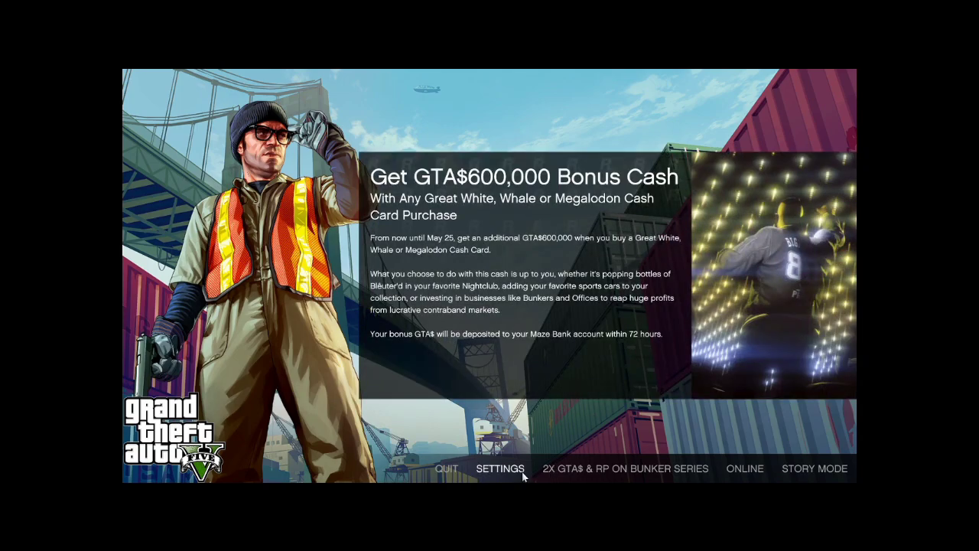
- Check the DirectX version and screen type in the game's graphics settings, and return to the main menu
click(518, 470)
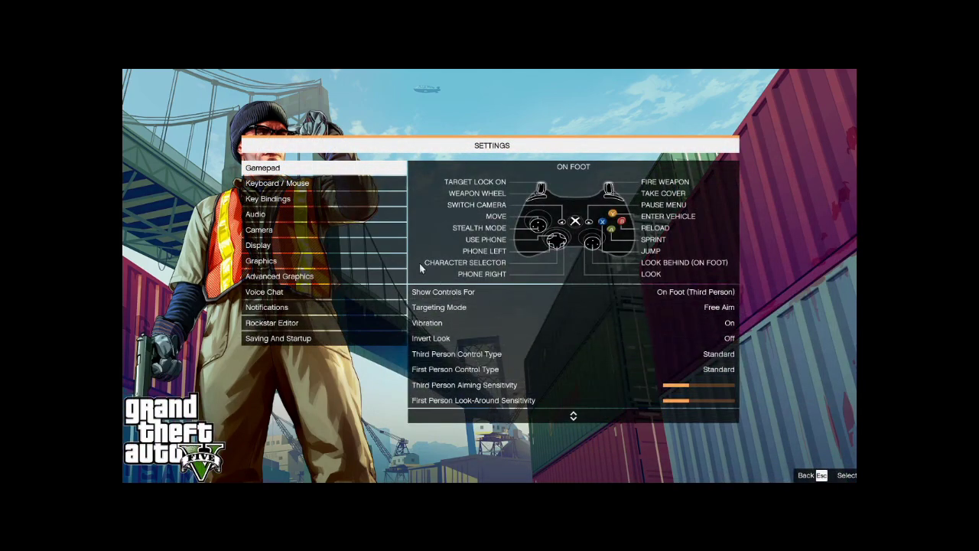
click(332, 265)
click(518, 213)
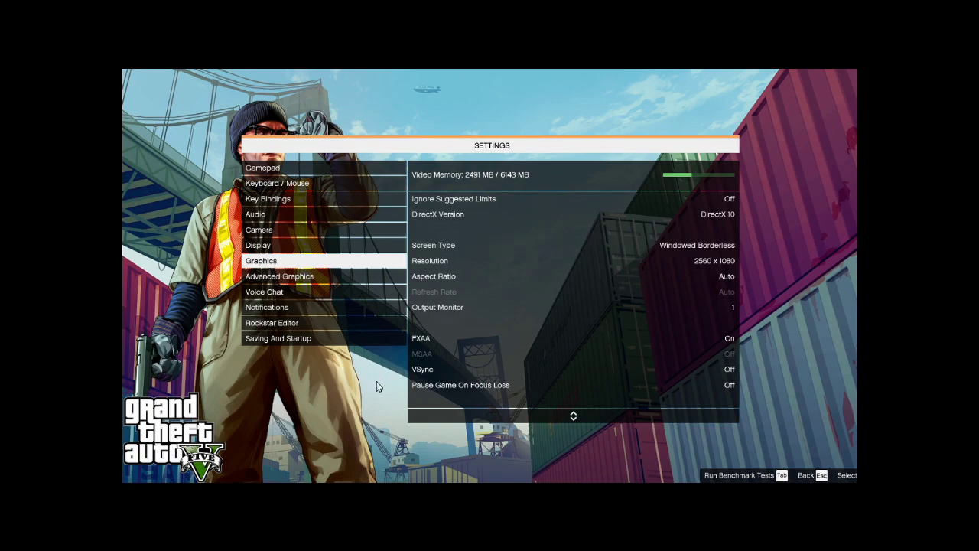
key(Escape)
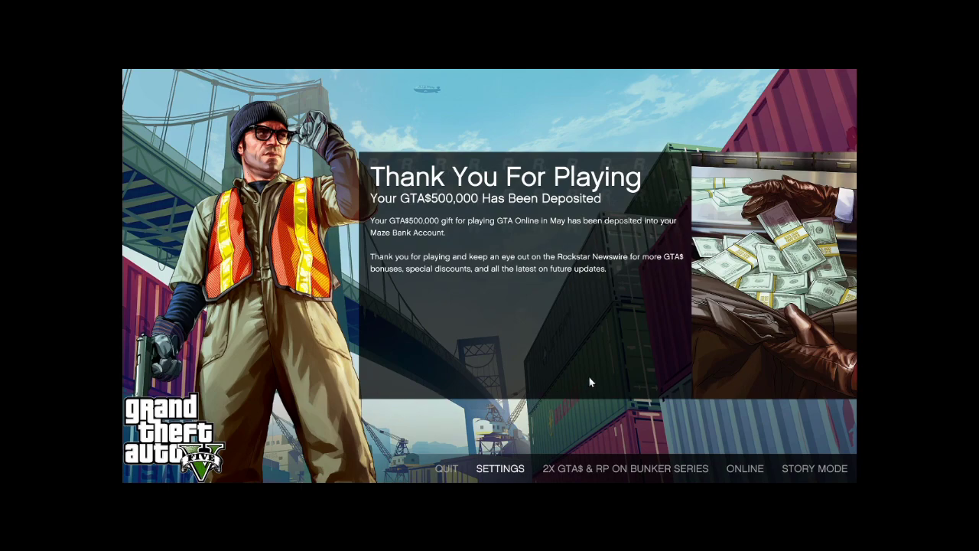
- Start loading Story Mode from the game's main menu
click(796, 468)
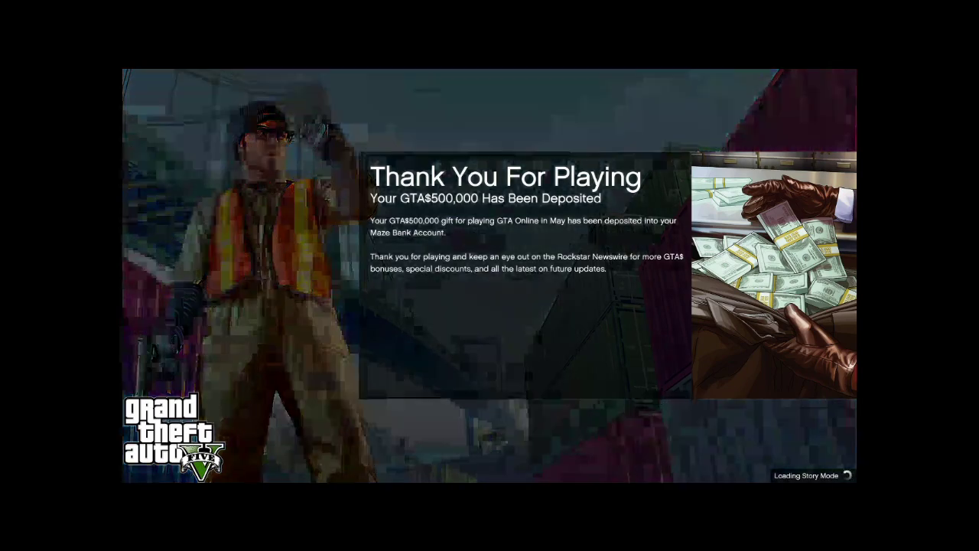